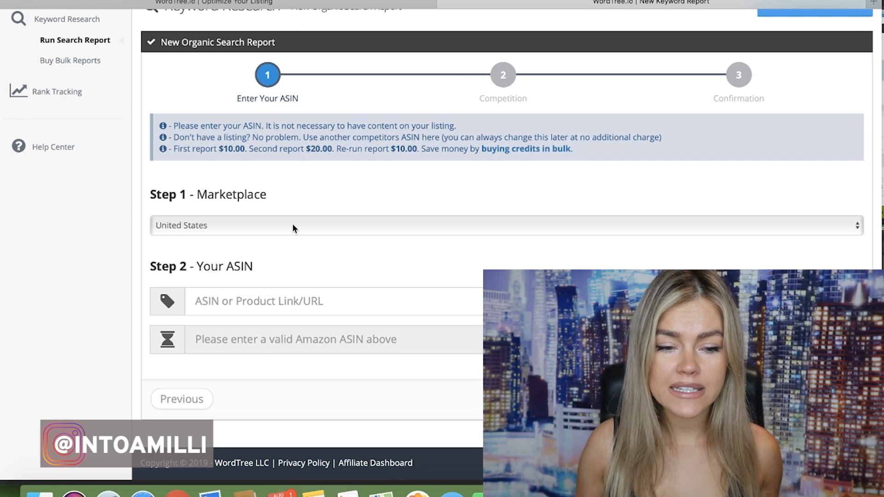
Enter ASIN B07MDR6KV3 for the United States marketplace and continue to the competitor ASIN entry step
scroll(292, 224, "down", 1)
scroll(292, 223, "up", 1)
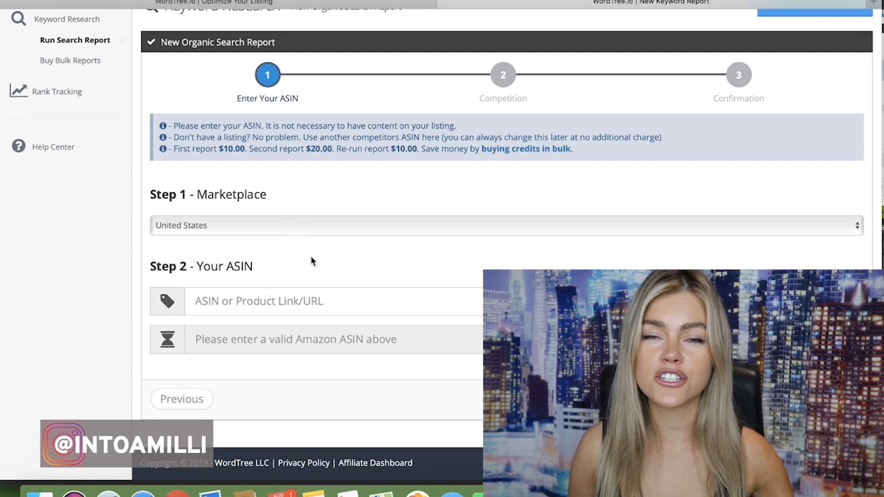
left_click(332, 306)
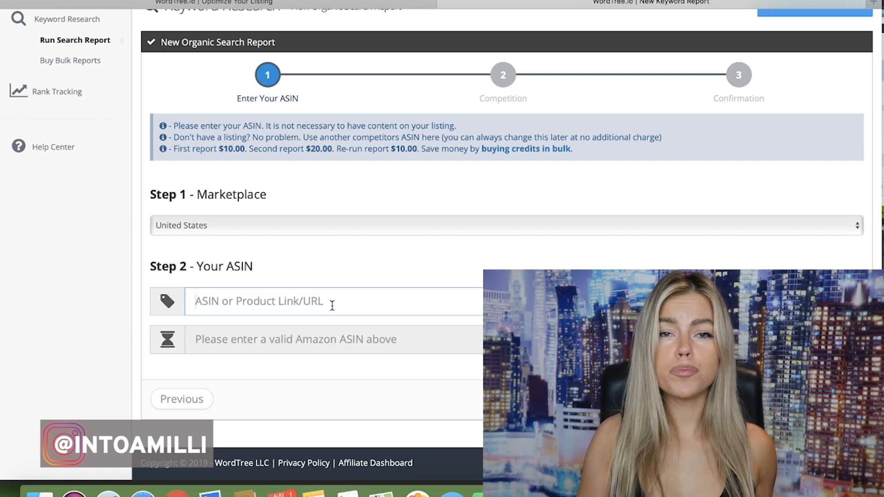
type("B07MDR6KV3")
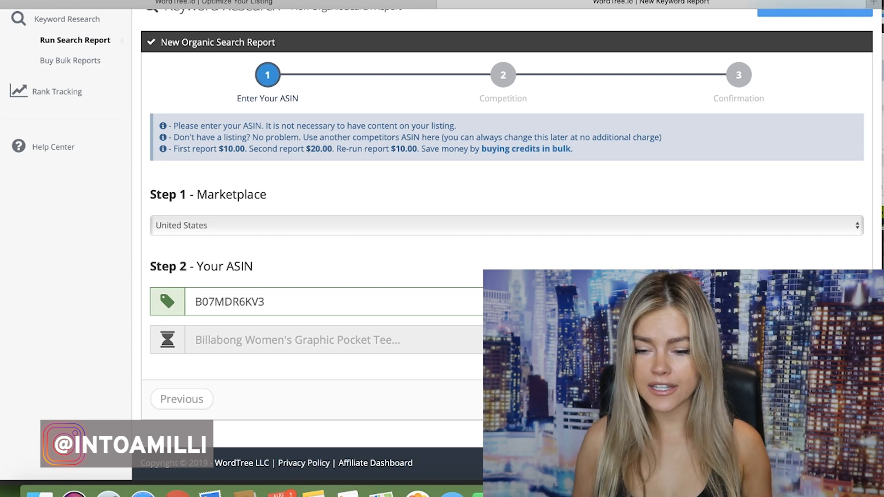
left_click(836, 399)
scroll(507, 244, "down", 4)
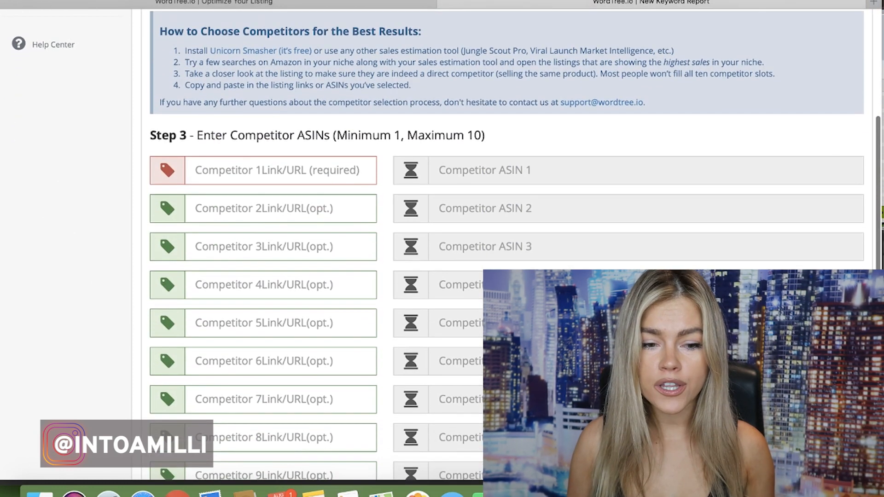
scroll(507, 244, "down", 3)
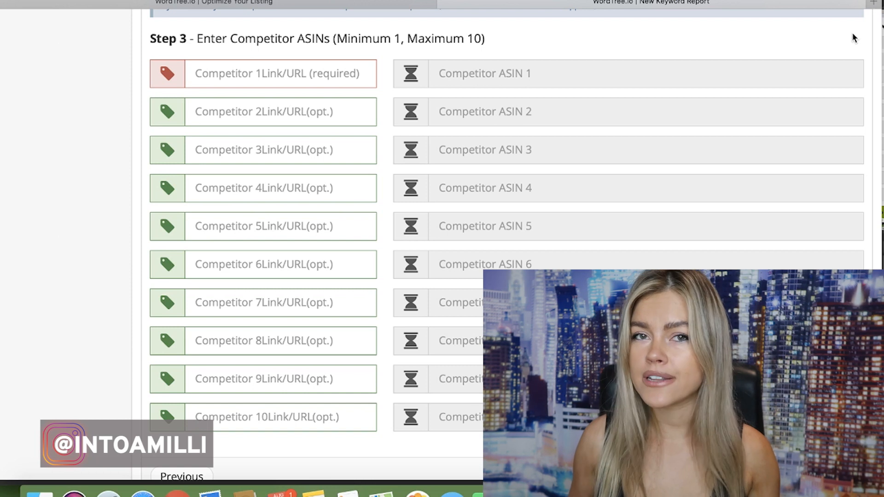
scroll(507, 208, "down", 3)
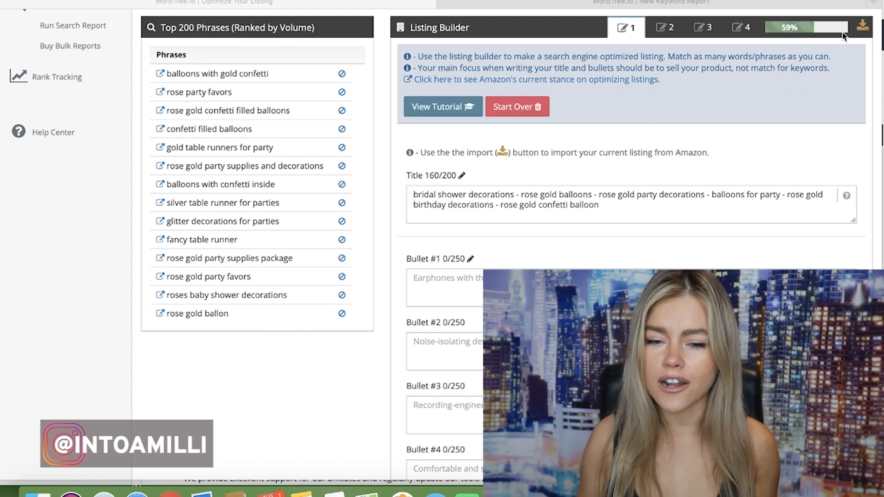
Clear all existing text from the listing title and check the keyword match percentage
key("super+a")
left_click(740, 206)
key("super+a")
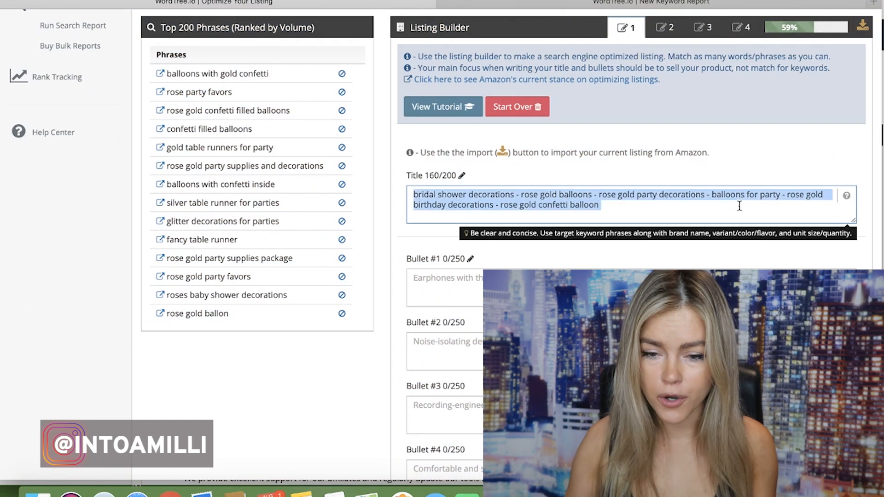
key("BackSpace")
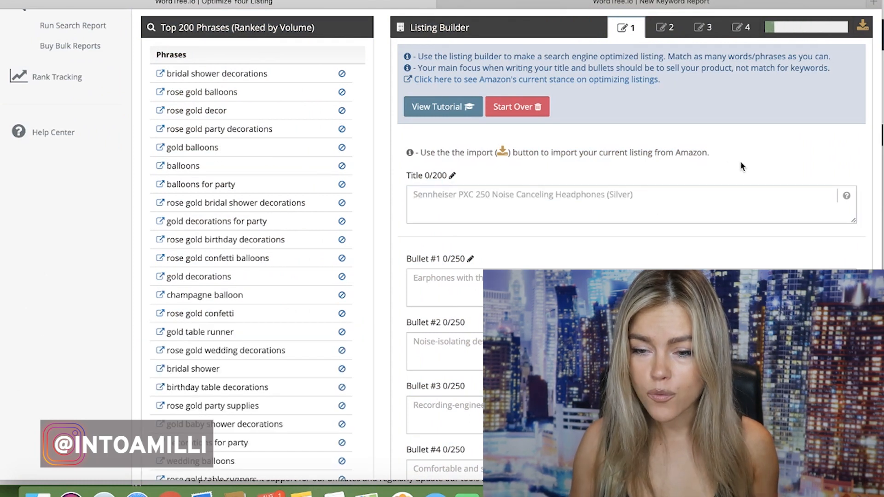
mouse_move(772, 37)
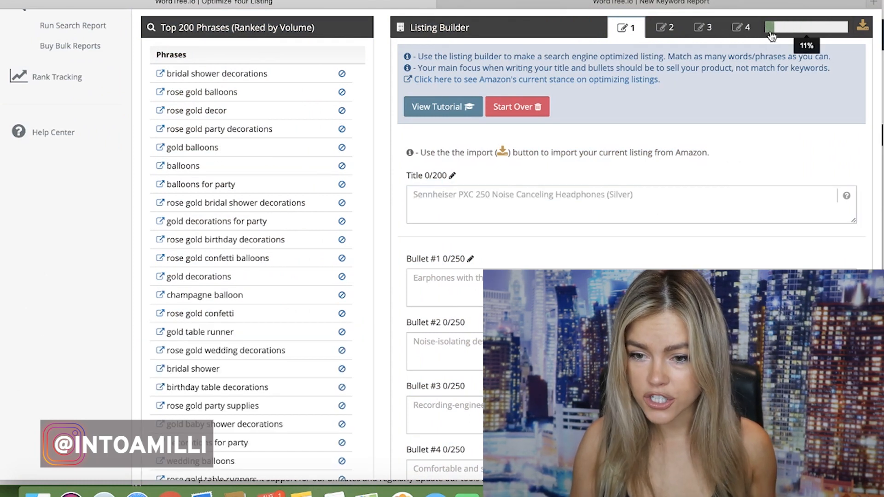
scroll(507, 249, "down", 15)
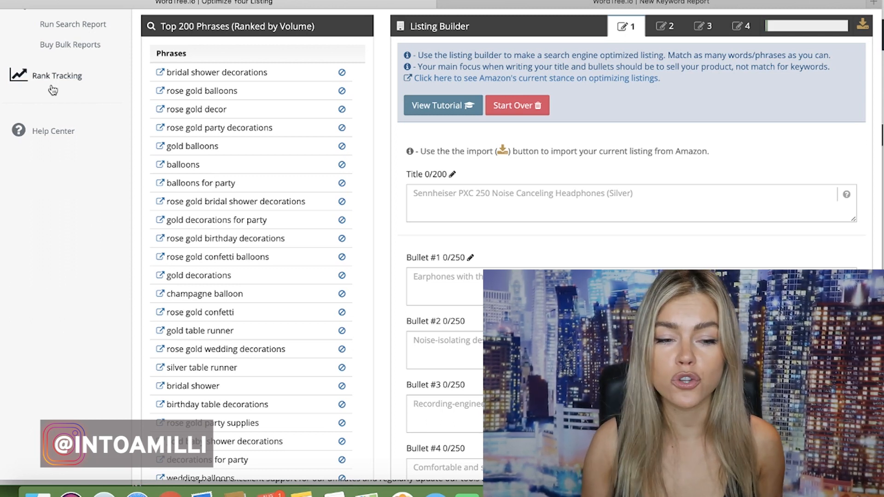
Copy the phrases "bridal shower decorations" and "rose gold balloons" from the top phrases list into the listing title
left_click(438, 193)
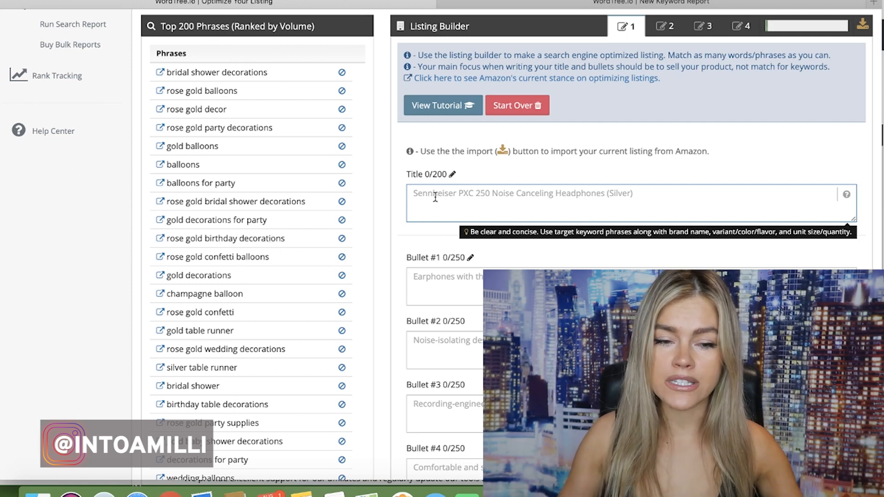
left_click_drag(166, 72, 278, 69)
key("super+c")
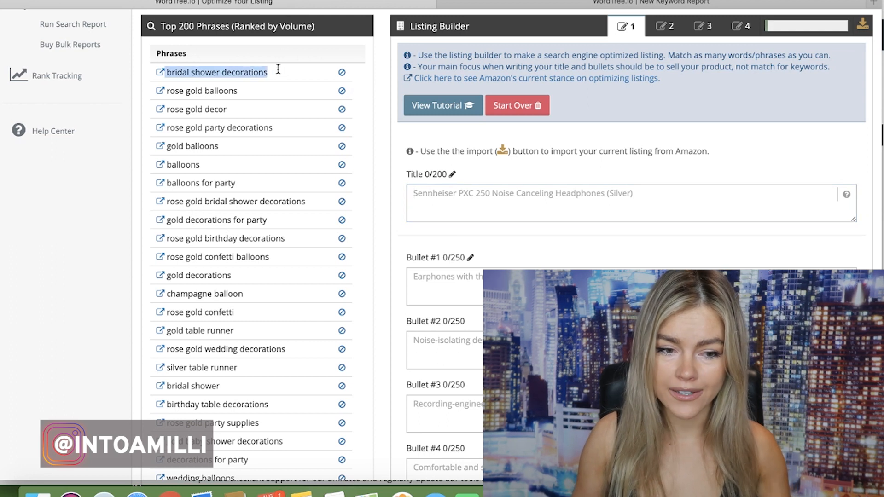
left_click(437, 199)
key("super+v")
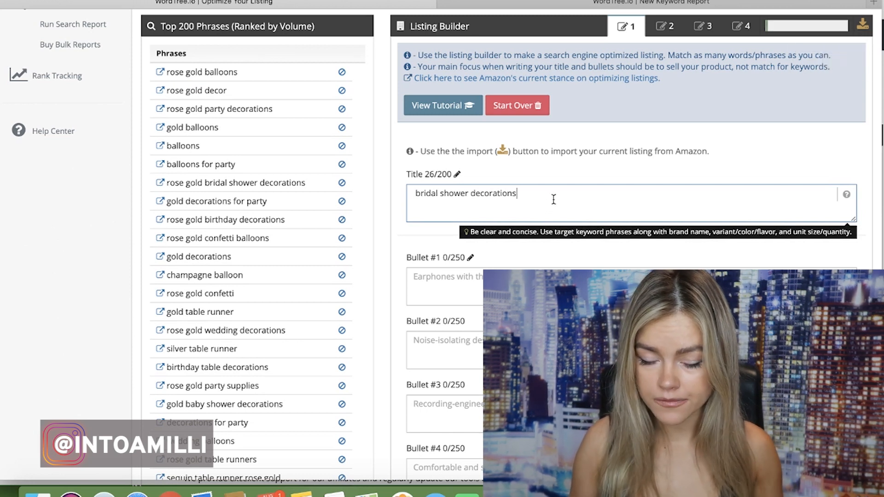
triple_click(221, 73)
key("super+c")
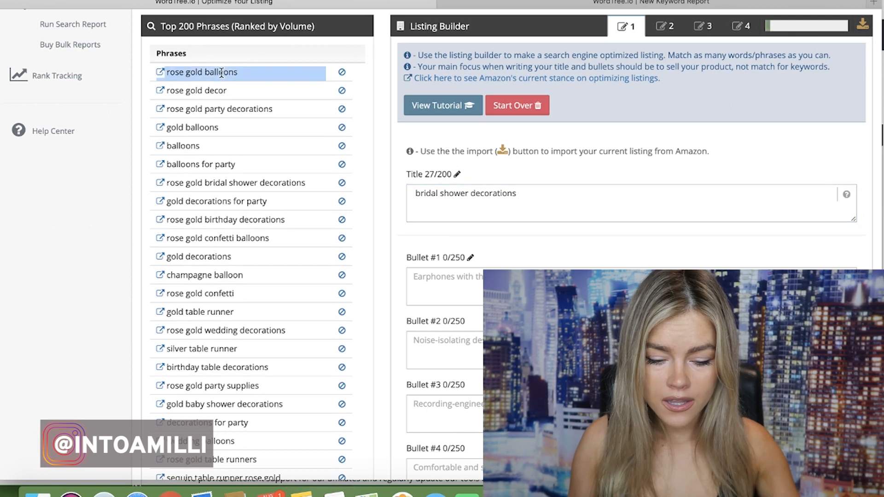
left_click(550, 200)
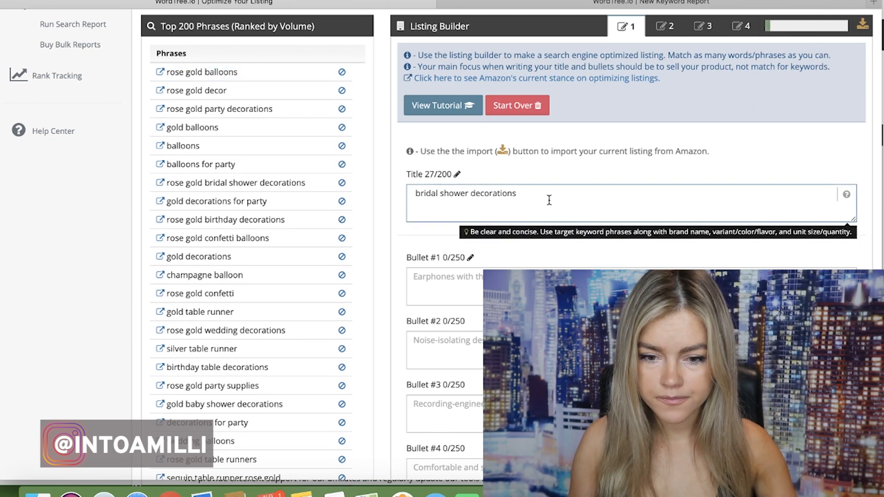
key("super+v")
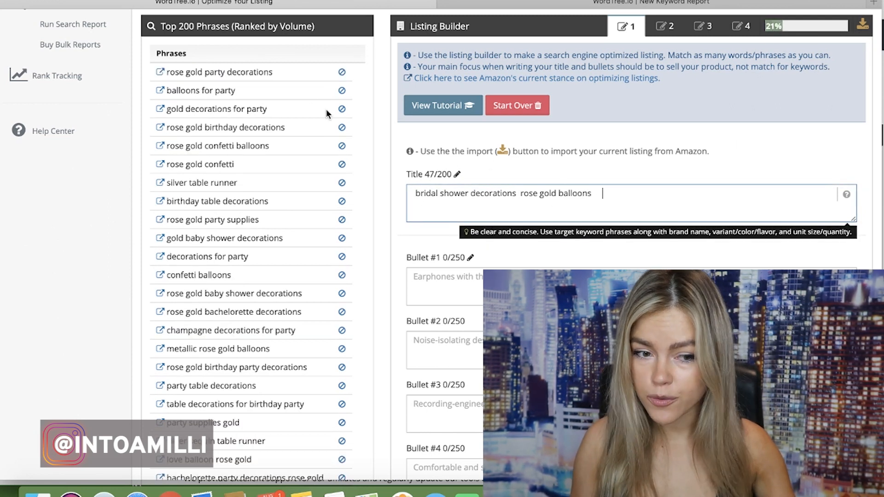
Append the top-ranked phrase "rose gold party decorations" to the listing title, removing the extra trailing space before it
triple_click(266, 74)
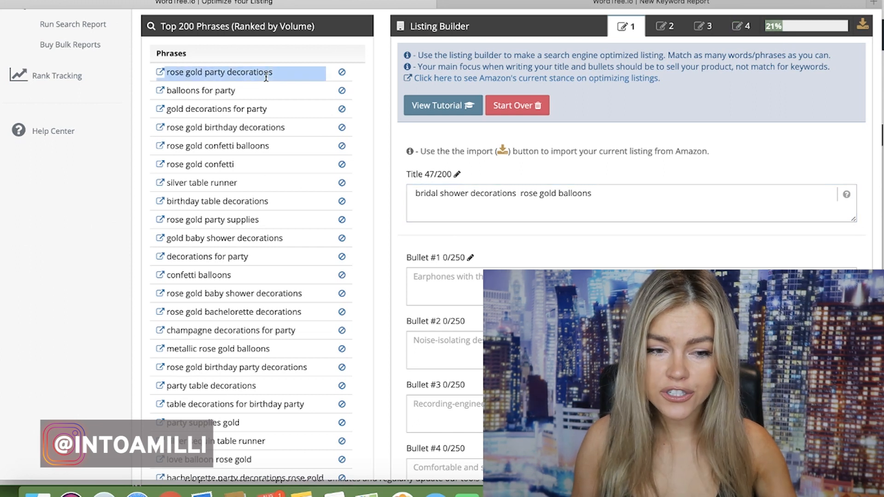
left_click(289, 74)
left_click_drag(284, 73, 168, 77)
key("super+c")
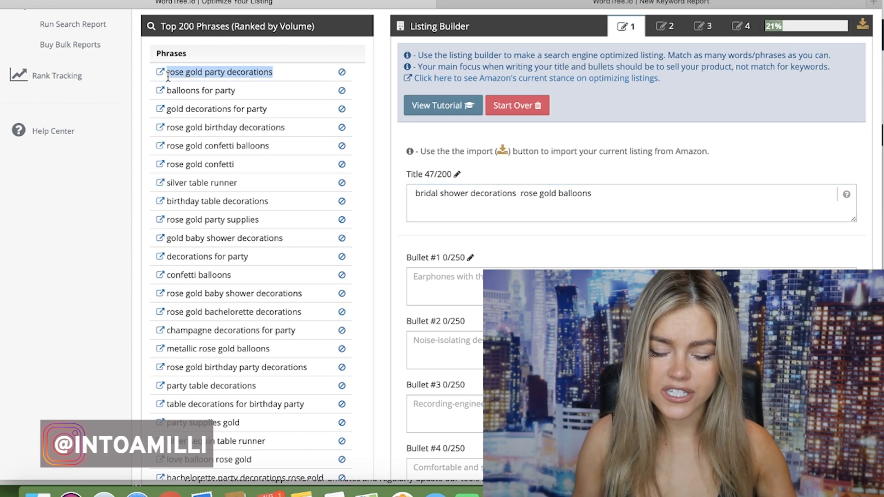
left_click(627, 192)
key("BackSpace")
key("super+v")
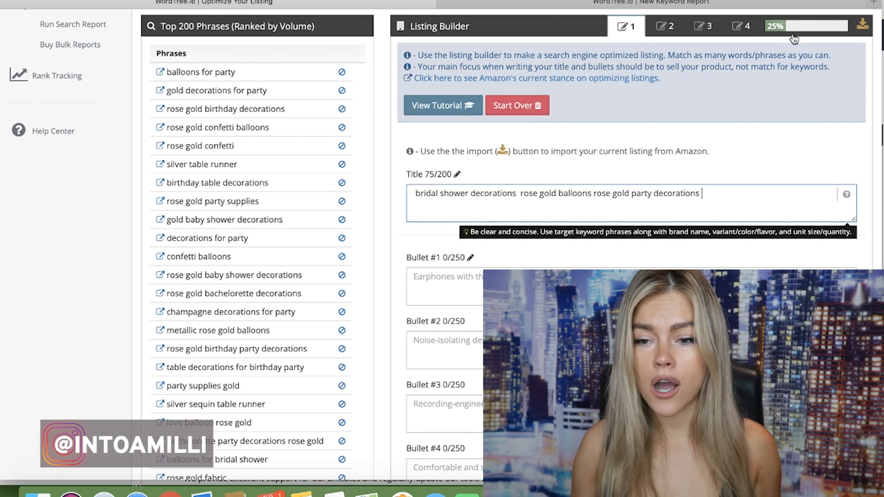
Append the phrases "balloons for party" and "rose gold birthday decorations" from the phrases list to the listing title
left_click(211, 72)
triple_click(211, 73)
key("super+c")
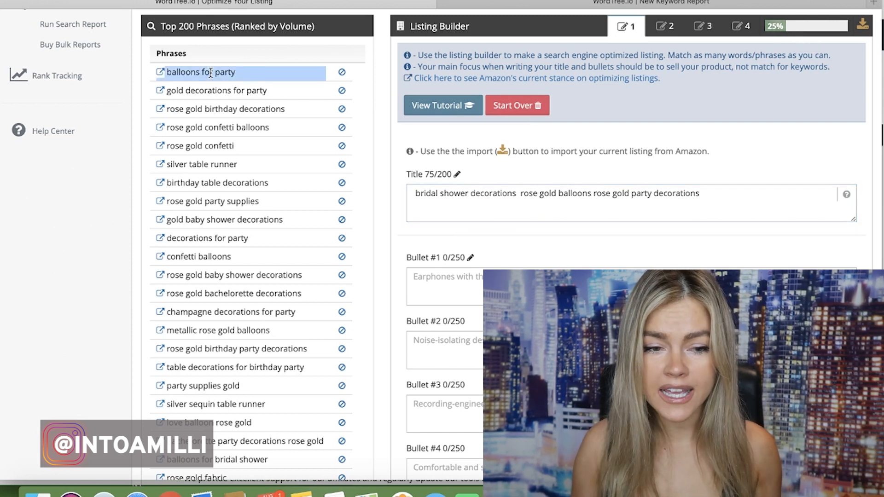
left_click(703, 194)
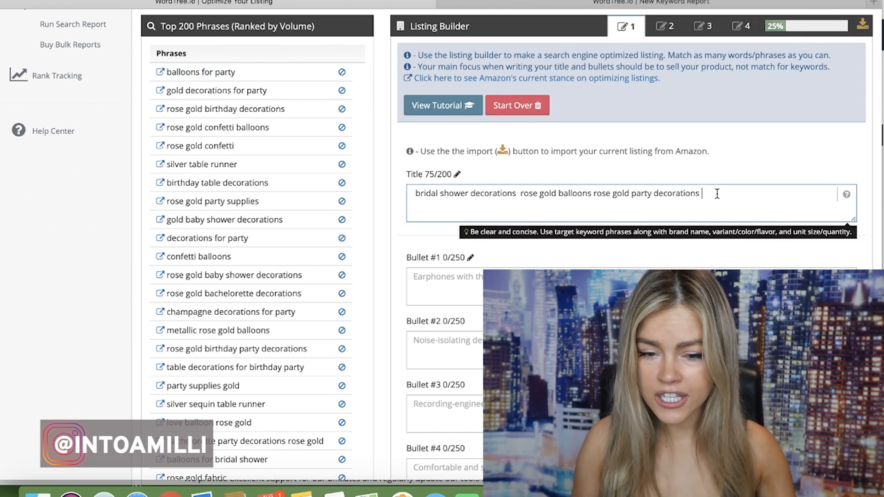
key("super+v")
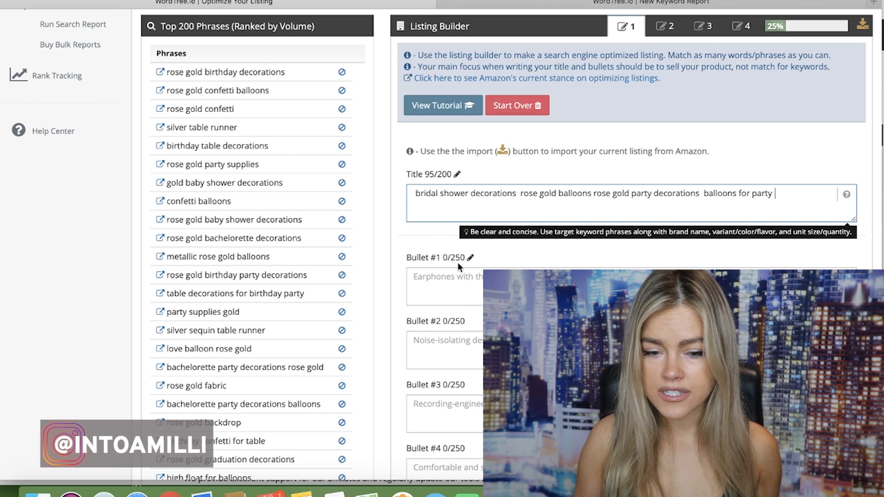
triple_click(264, 73)
key("super+c")
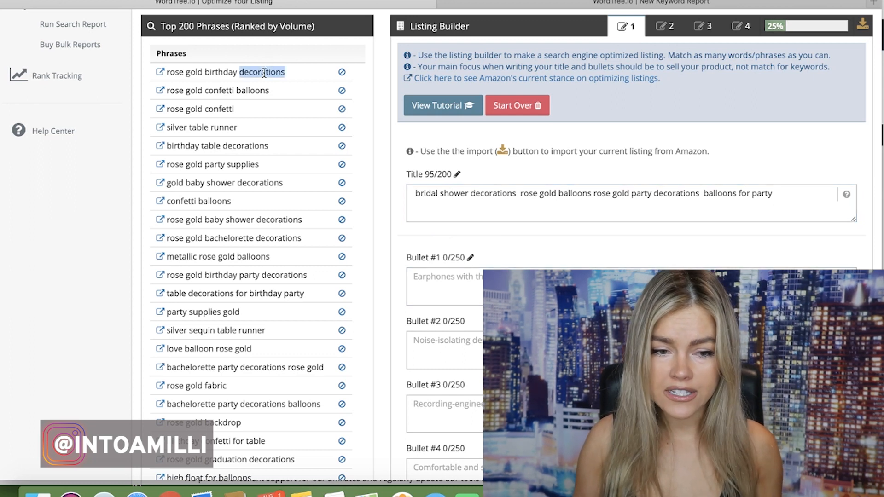
left_click(799, 193)
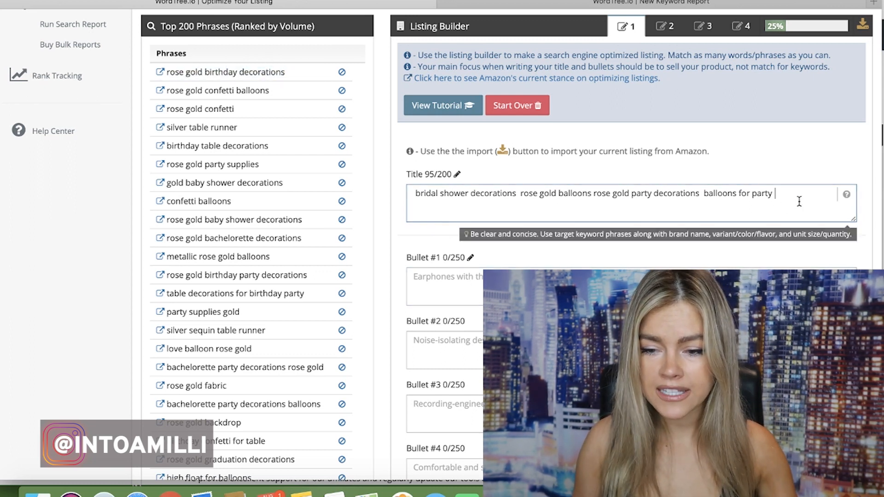
key("super+v")
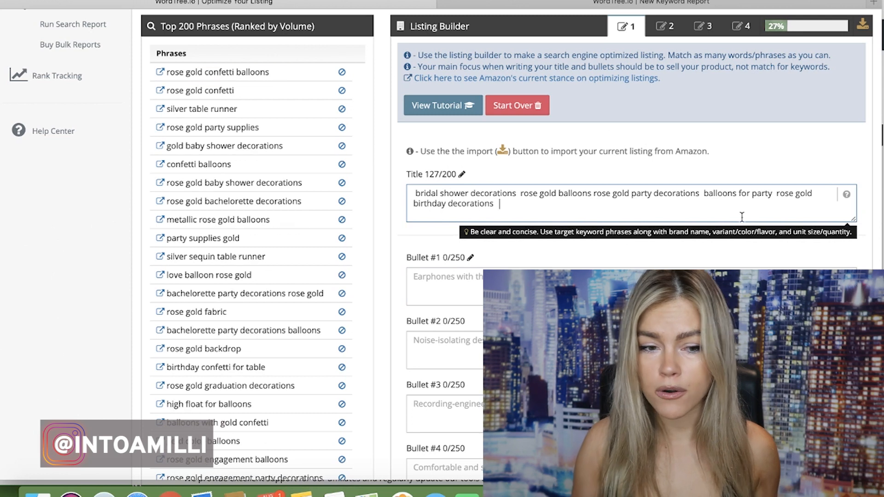
Append the phrases "rose gold confetti balloons" and "silver table runner" from the phrases list to the listing title
triple_click(257, 72)
key("super+c")
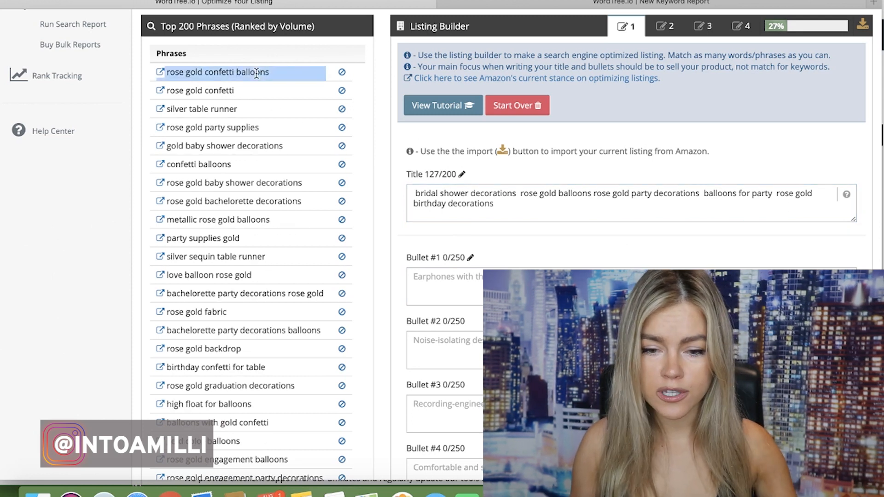
left_click(532, 206)
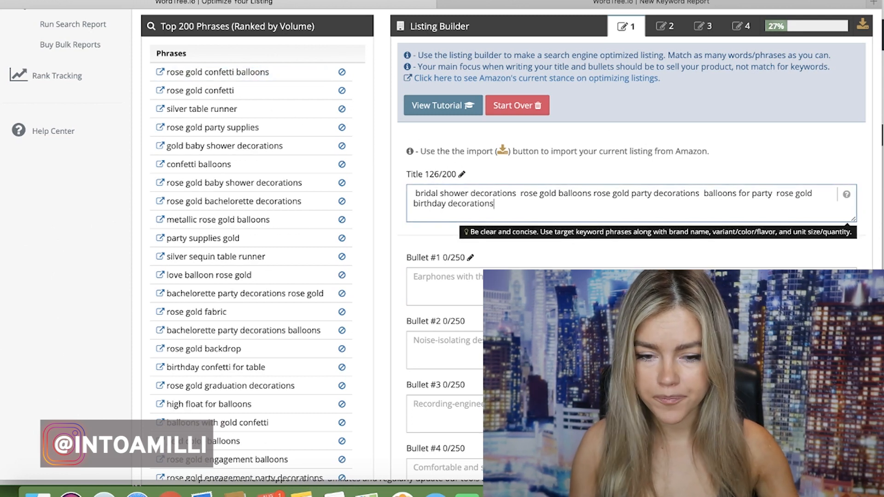
key("super+v")
triple_click(228, 72)
key("super+c")
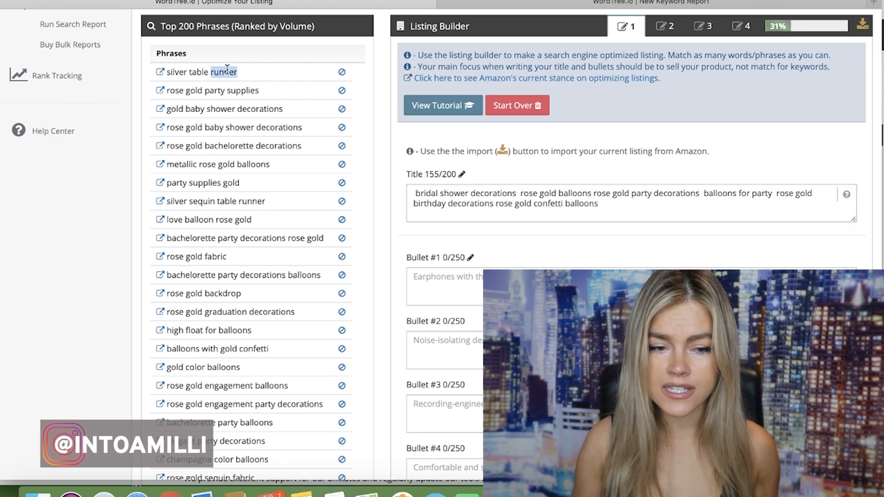
left_click(605, 204)
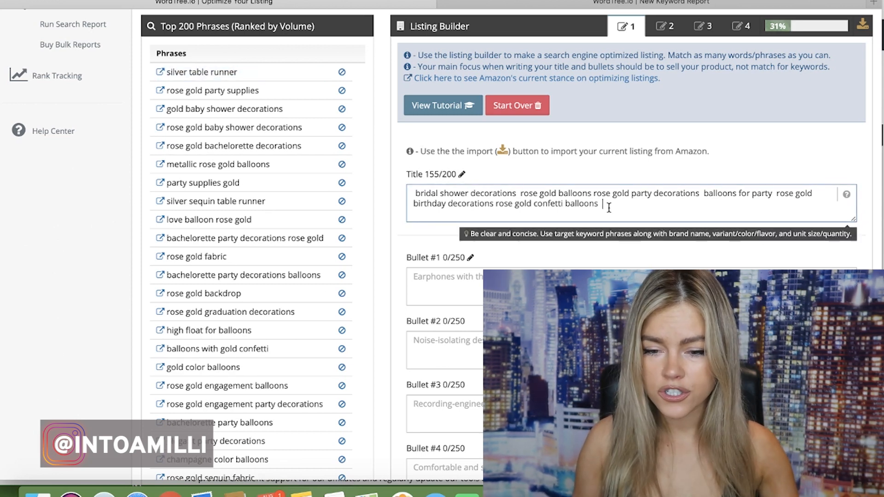
key("BackSpace")
key("super+v")
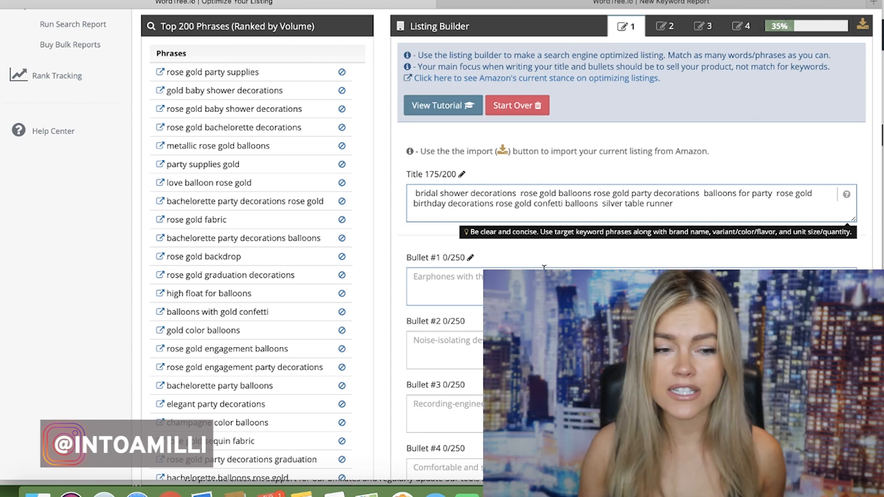
Copy the phrase "rose gold party supplies" to the end of the listing title, filling its remaining characters
triple_click(254, 73)
key("super+c")
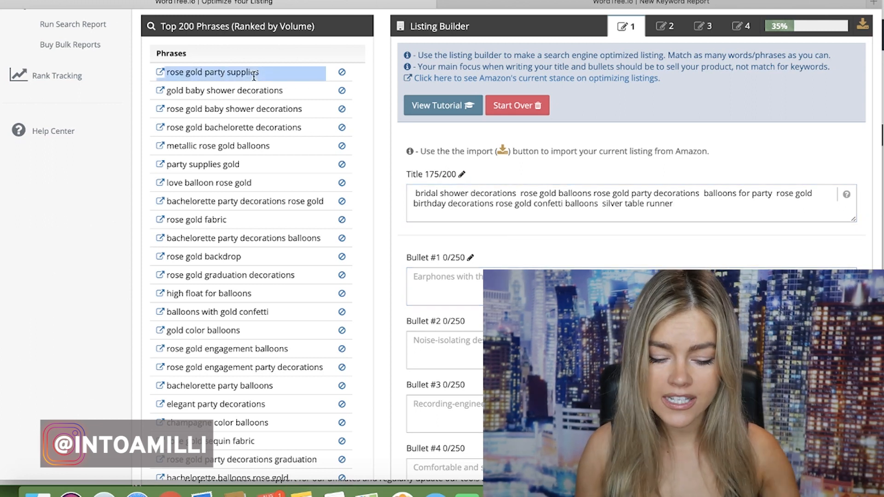
left_click(699, 208)
key("super+v")
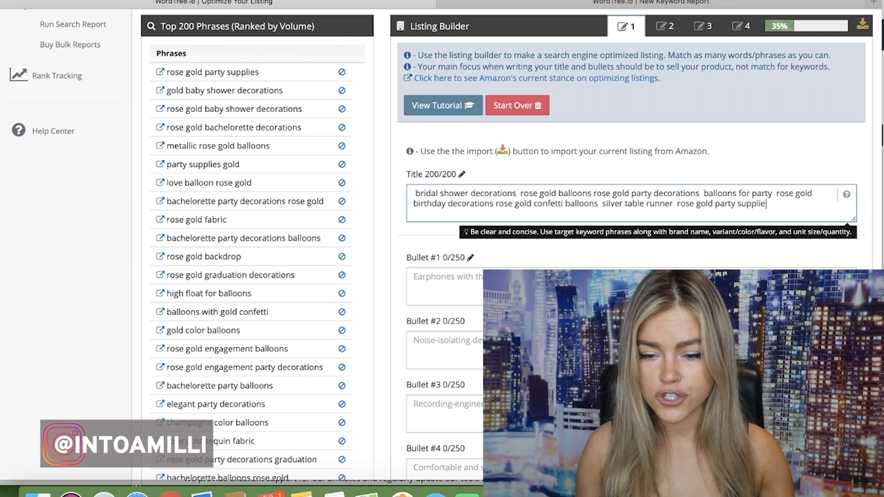
triple_click(252, 73)
key("super+c")
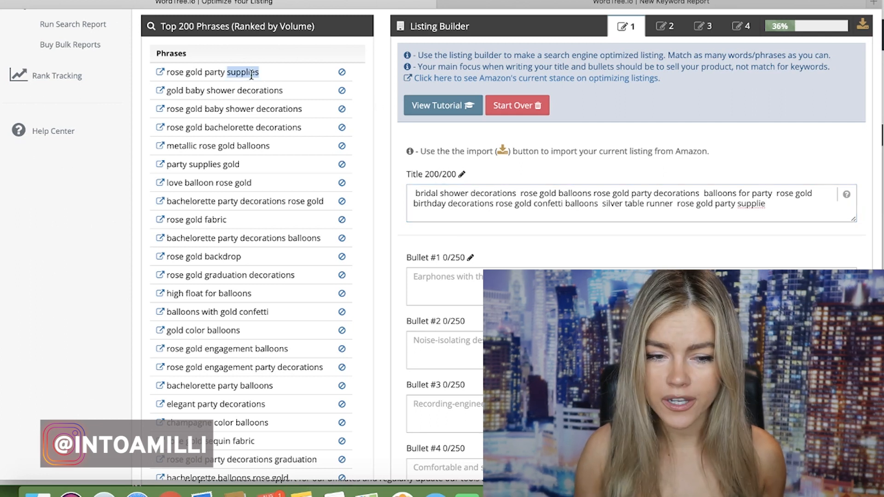
left_click(780, 213)
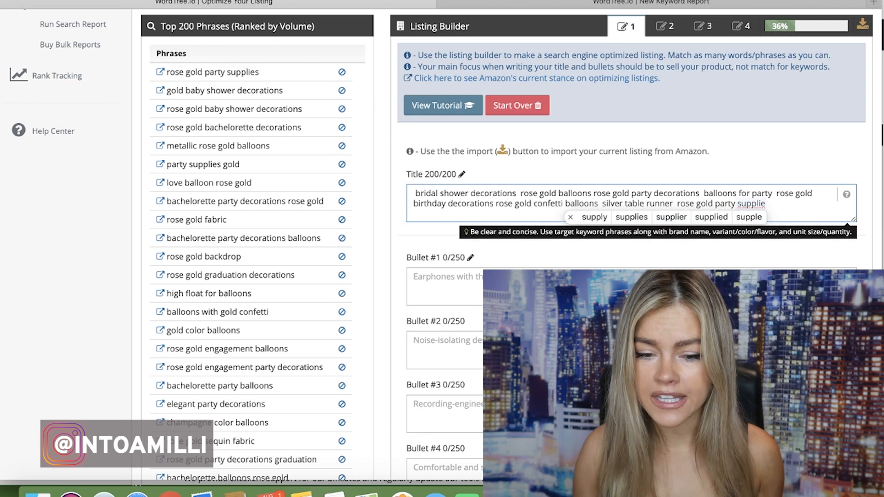
Fill Bullet #1 with the phrases "rose gold party supplies" and "gold baby shower decorations" from the phrases list
left_click(645, 288)
scroll(645, 288, "down", 2)
scroll(645, 287, "up", 1)
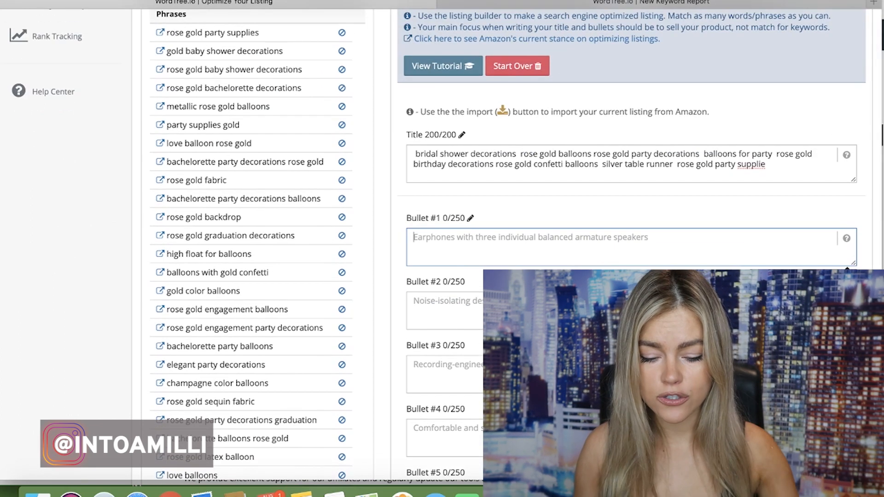
key("super+v")
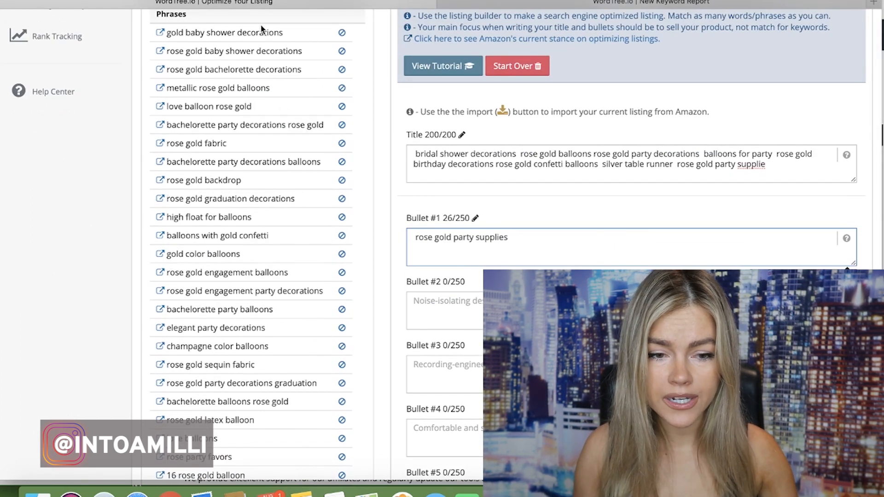
triple_click(266, 31)
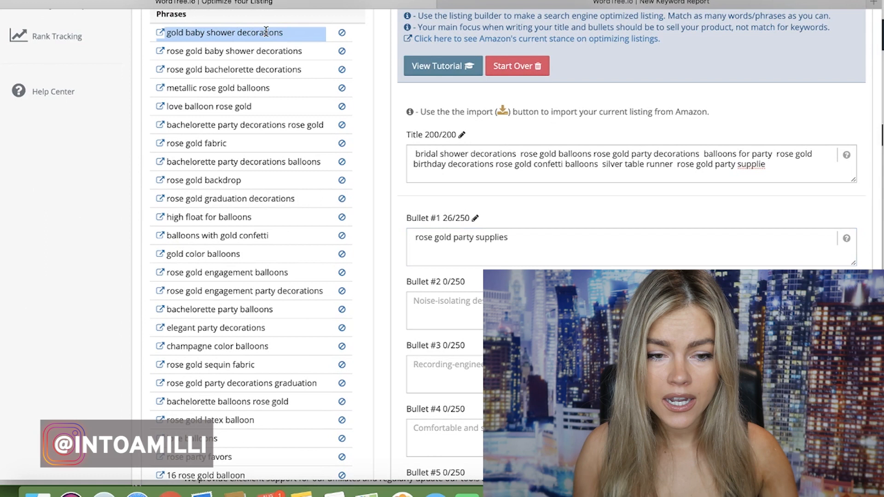
left_click(558, 243)
type("gold baby shower decorations")
Append "rose gold bachelorette decorations" to Bullet #1 and exclude the phrase "love balloons" from the phrases list
scroll(558, 244, "up", 3)
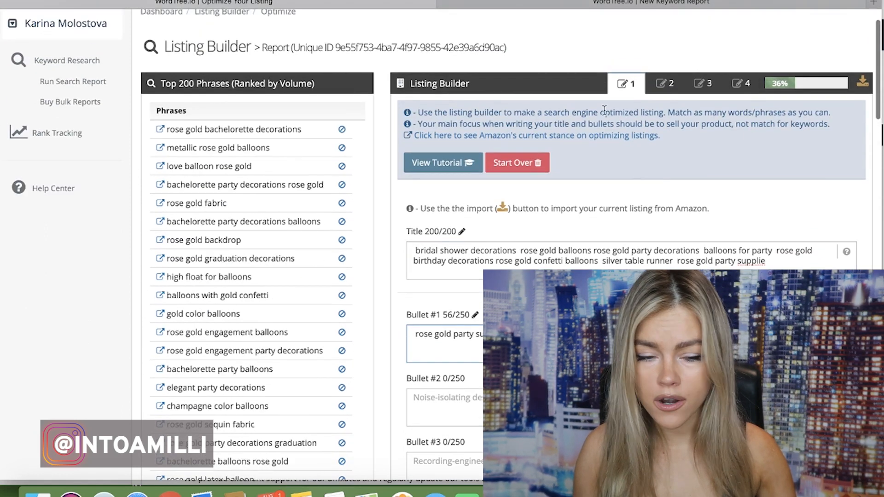
triple_click(246, 130)
key("super+c")
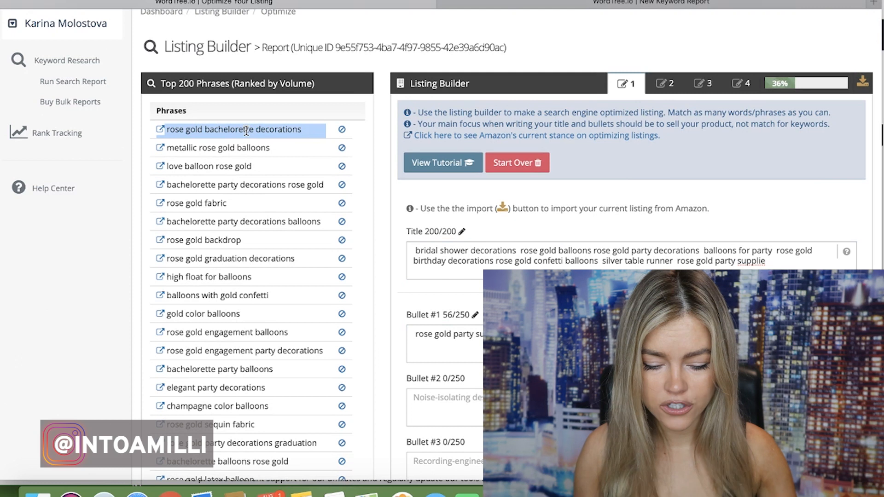
scroll(247, 130, "down", 1)
left_click(550, 337)
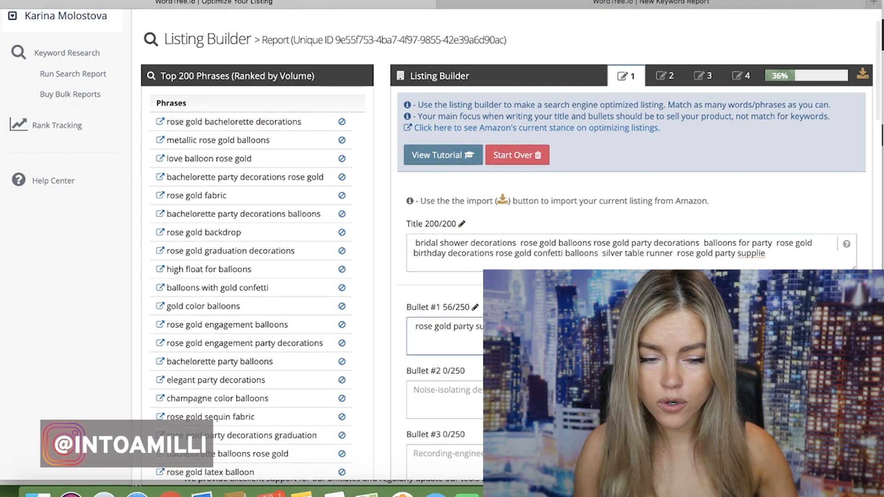
key("super+v")
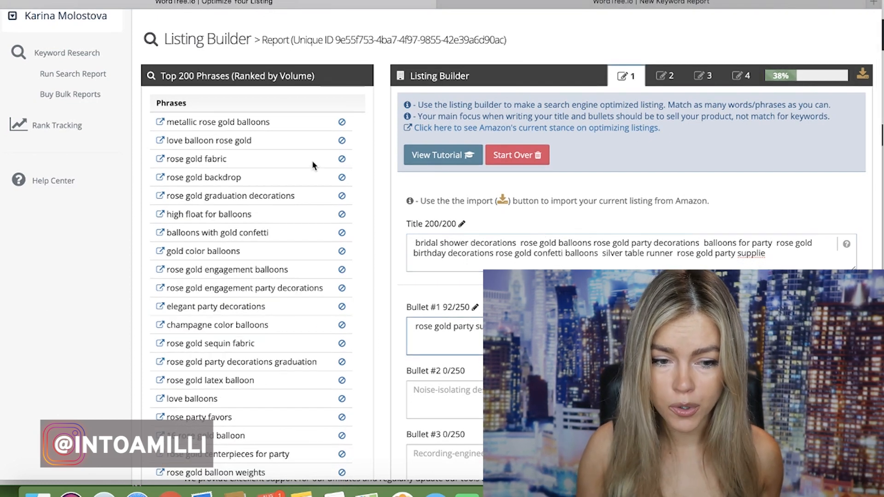
left_click(342, 398)
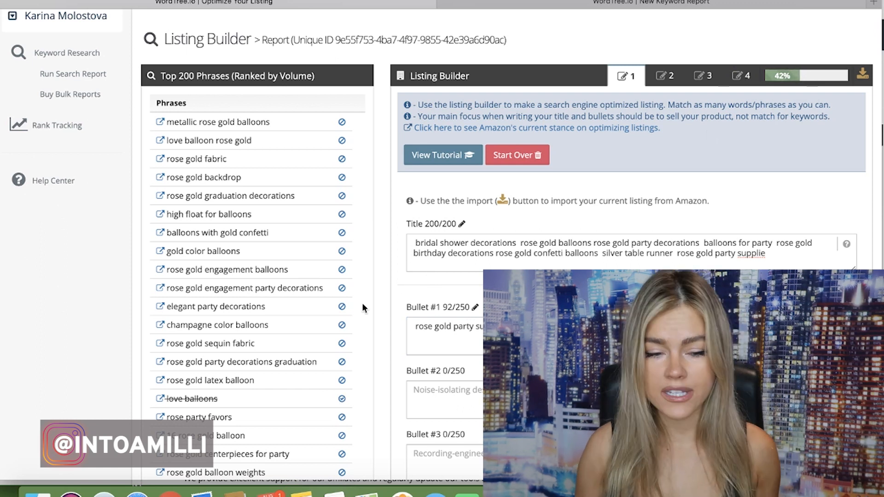
Append the phrases "metallic rose gold balloons" and "love balloon rose gold" to Bullet #1
triple_click(246, 122)
key("super+c")
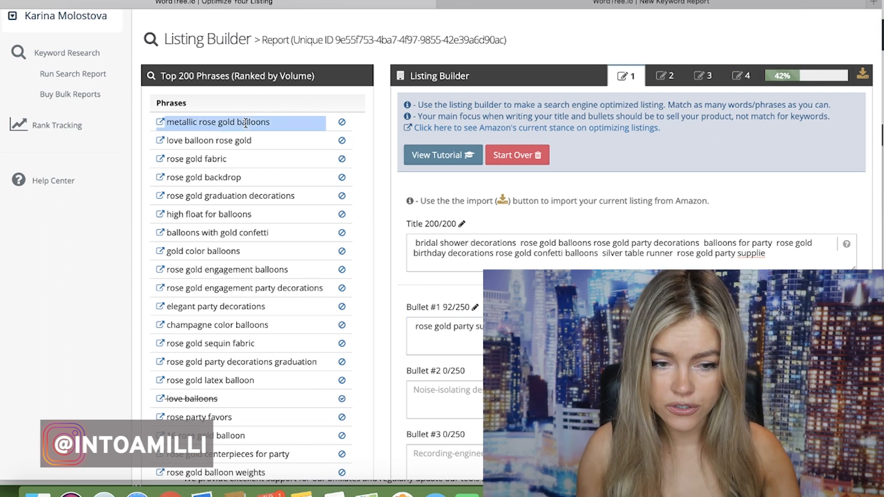
left_click(576, 338)
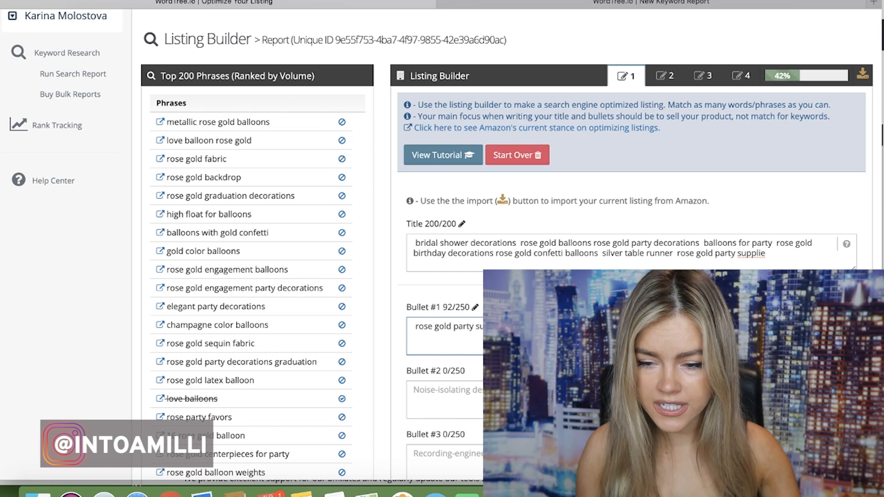
key("super+v")
double_click(237, 122)
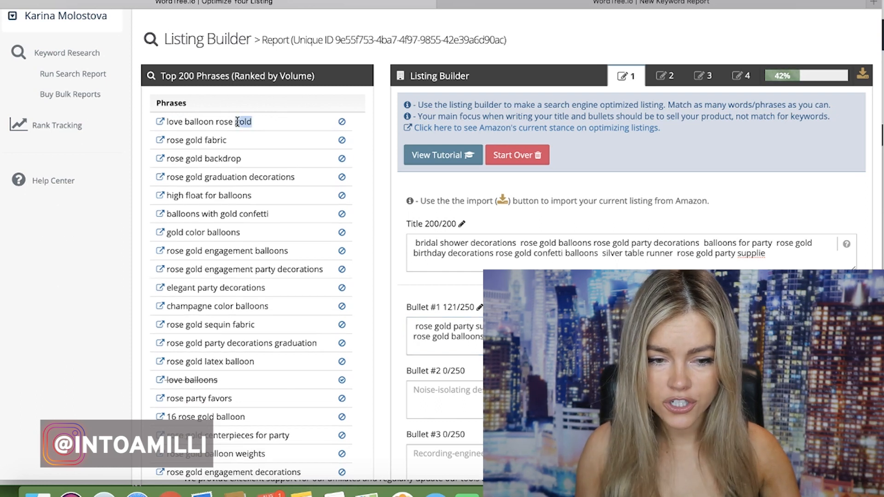
triple_click(237, 121)
key("super+c")
left_click(576, 337)
key("super+v")
Copy the phrases "rose gold fabric" and "rose gold backdrop" from the phrases list into Bullet #2
triple_click(224, 122)
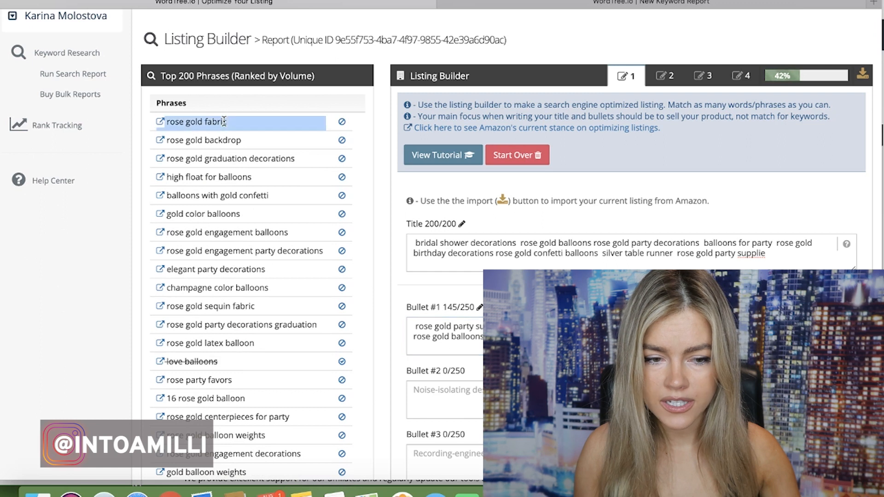
key("super+c")
left_click(433, 399)
key("super+v")
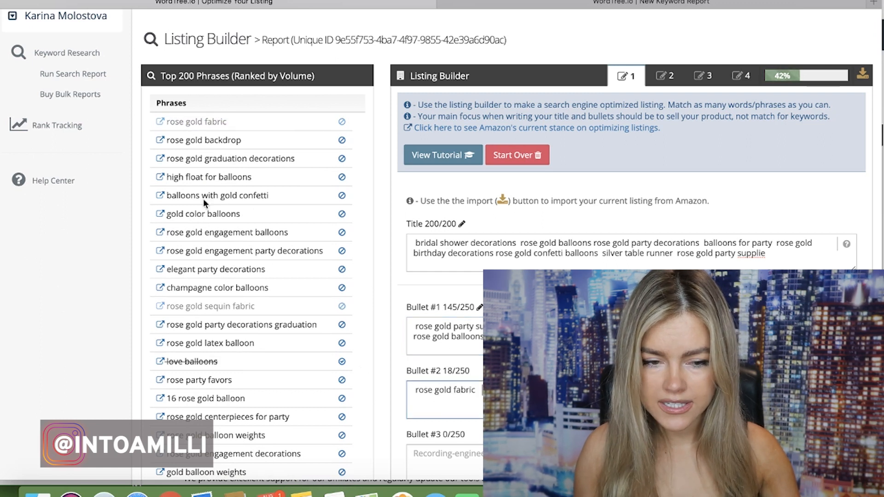
triple_click(210, 121)
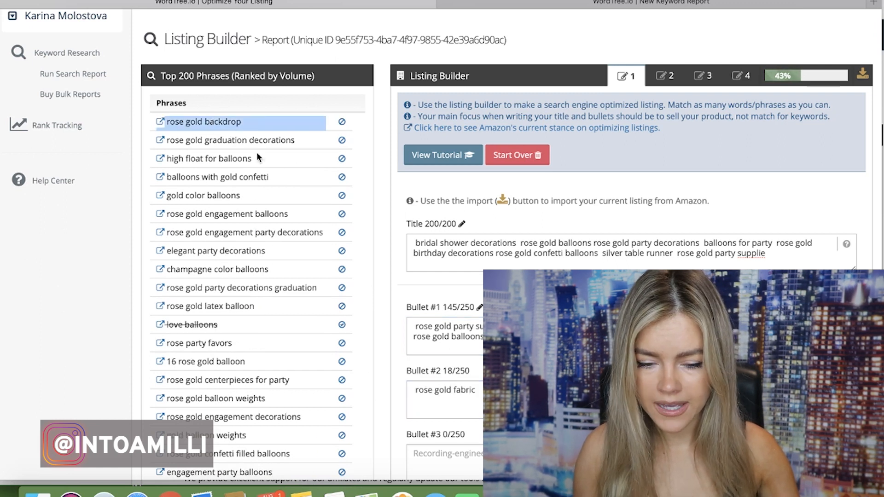
key("super+c")
left_click(433, 399)
key("super+v")
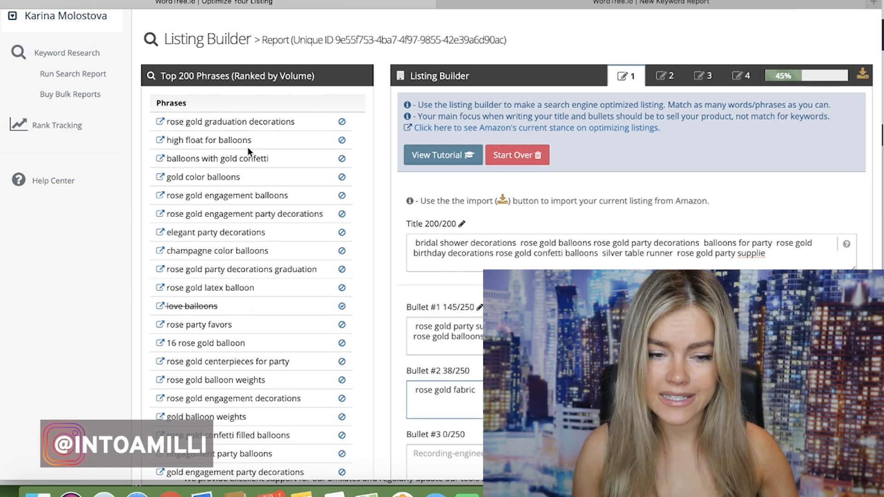
Append the phrases "rose gold graduation decorations" and "high float for balloons" to Bullet #2
triple_click(262, 122)
key("super+c")
left_click(433, 398)
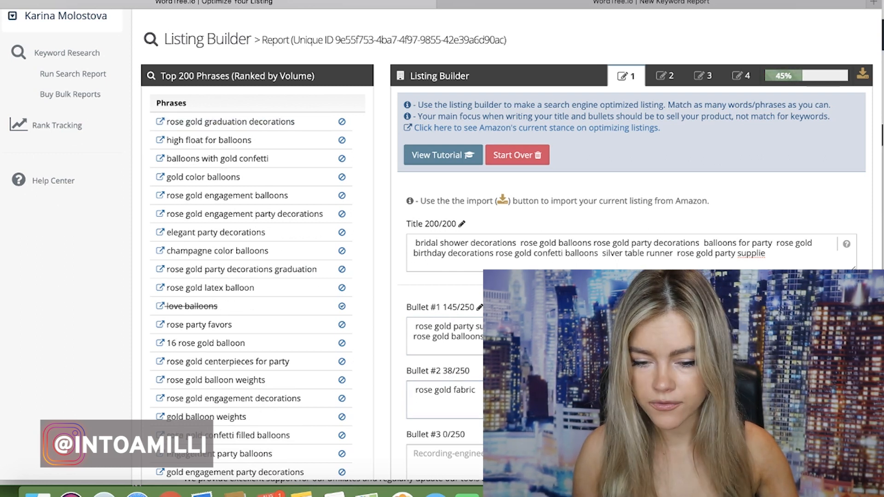
key("super+v")
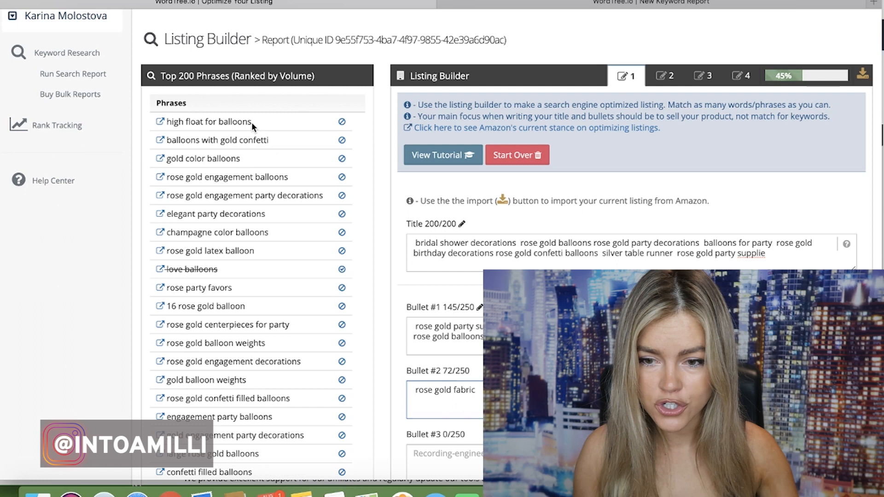
triple_click(228, 121)
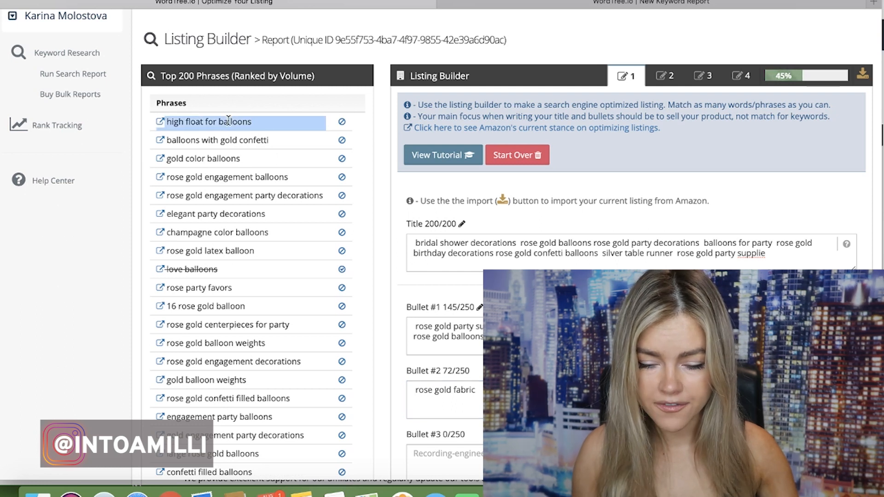
key("super+c")
left_click(433, 398)
key("super+v")
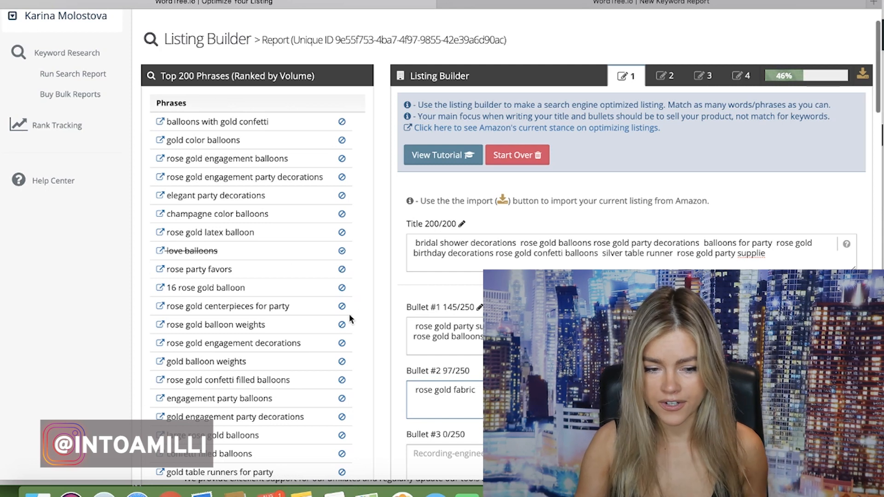
Examine the remaining ranked phrases, the empty bullets and the list of unique words ordered by occurrence
scroll(349, 314, "down", 5)
scroll(349, 314, "up", 5)
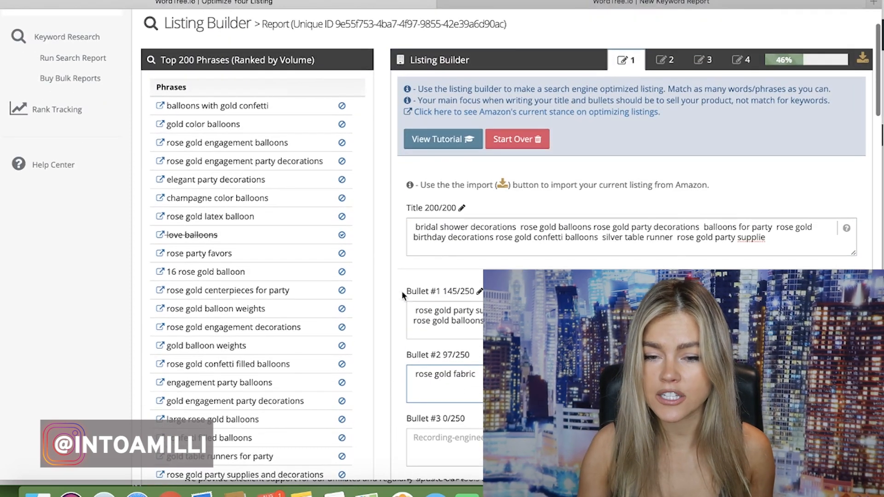
scroll(349, 314, "down", 10)
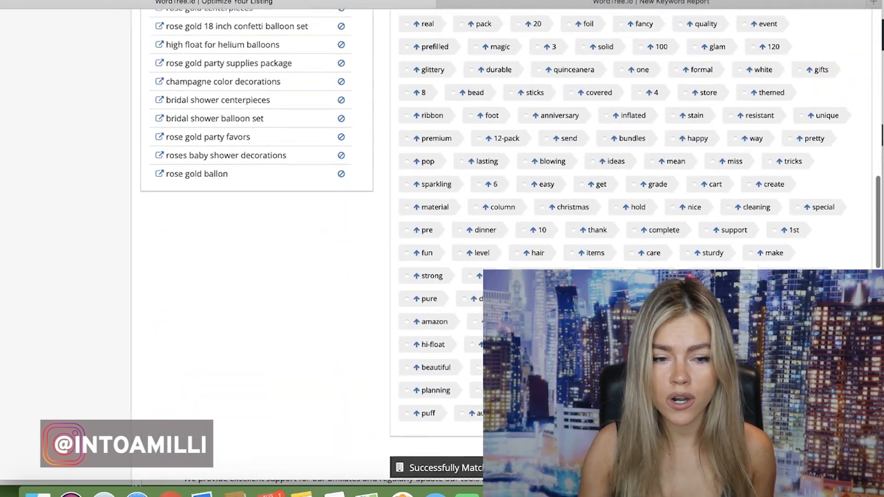
scroll(313, 165, "up", 10)
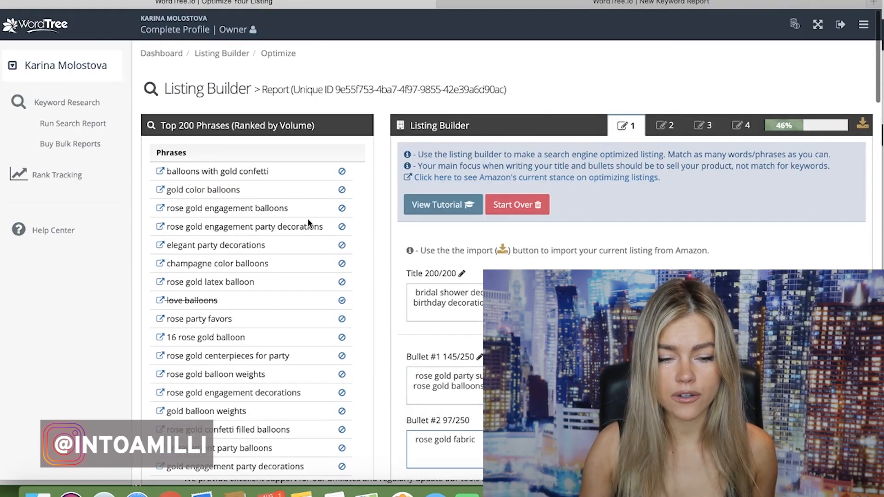
scroll(318, 228, "down", 8)
scroll(308, 224, "down", 3)
scroll(308, 224, "up", 10)
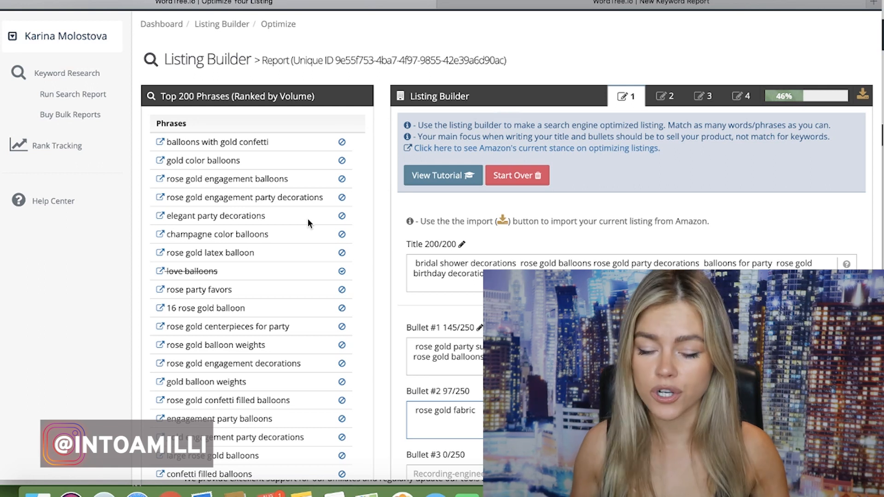
scroll(468, 251, "down", 5)
scroll(523, 277, "down", 8)
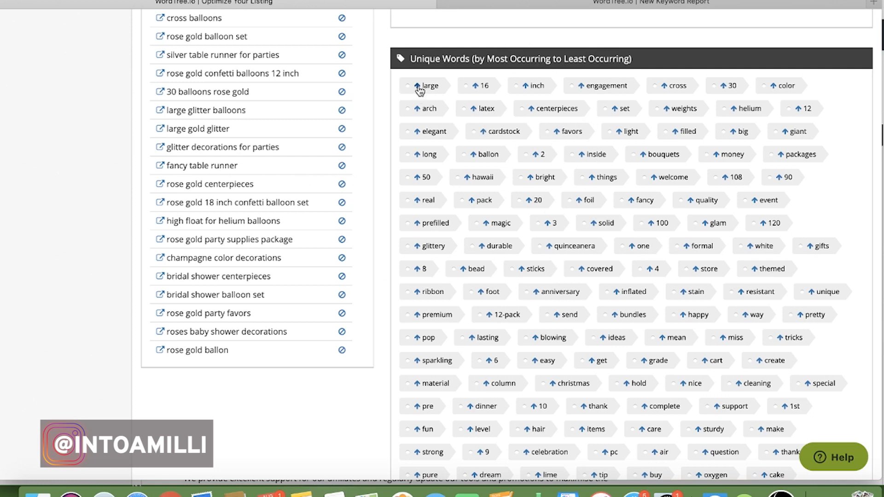
scroll(418, 99, "up", 10)
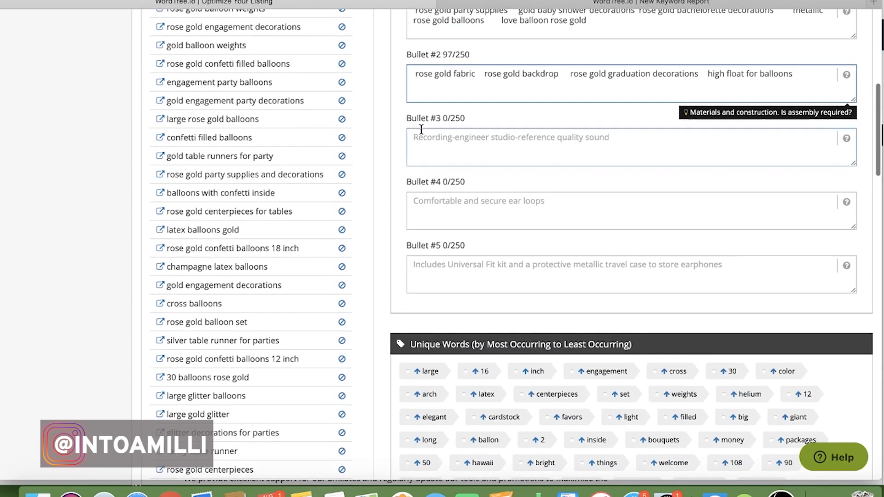
scroll(419, 283, "up", 4)
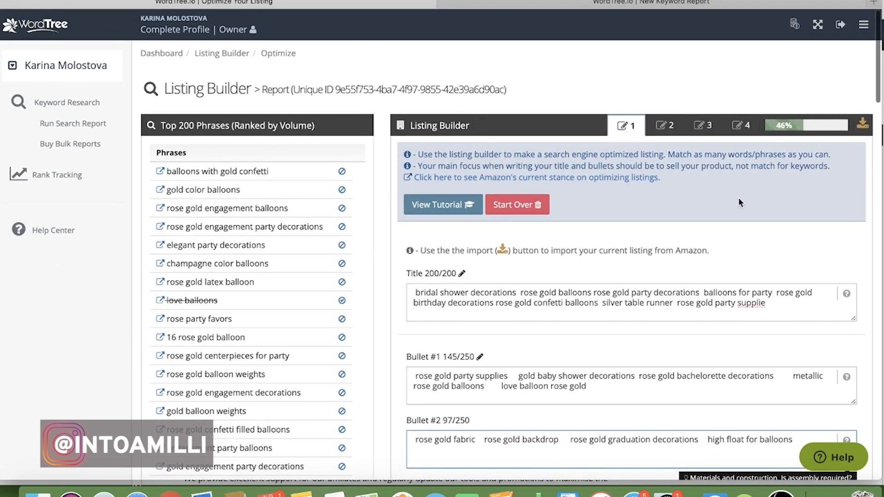
Copy the top-ranked phrase "balloons with gold confetti" into the listing's product description
left_click(666, 126)
left_click(520, 316)
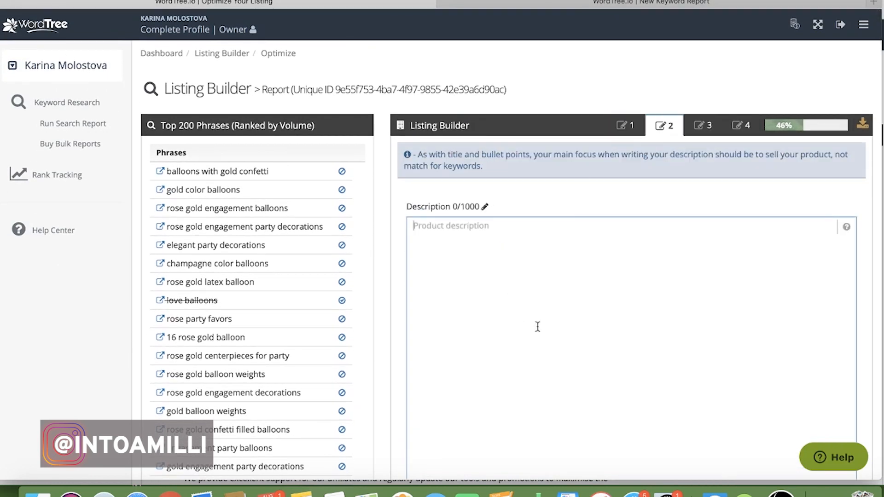
triple_click(260, 172)
key("super+c")
left_click(476, 276)
key("super+v")
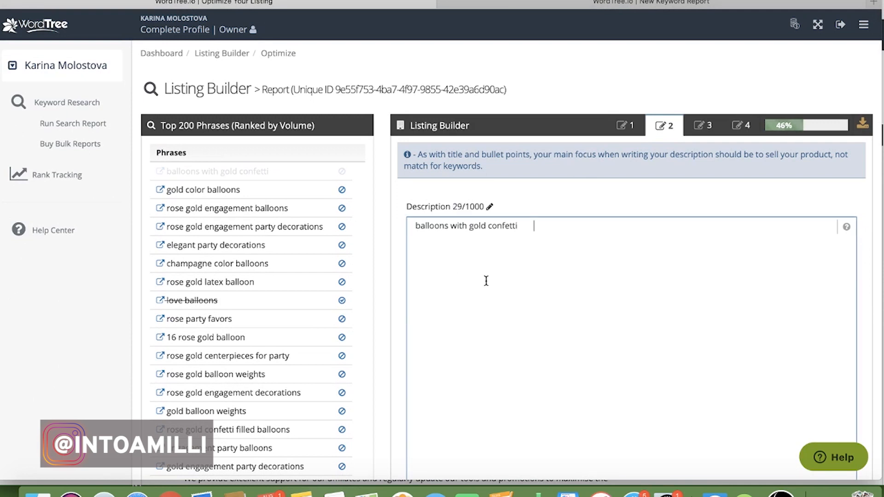
Remove all existing text from the Search Terms field and view the Subject Matter fields
left_click(704, 125)
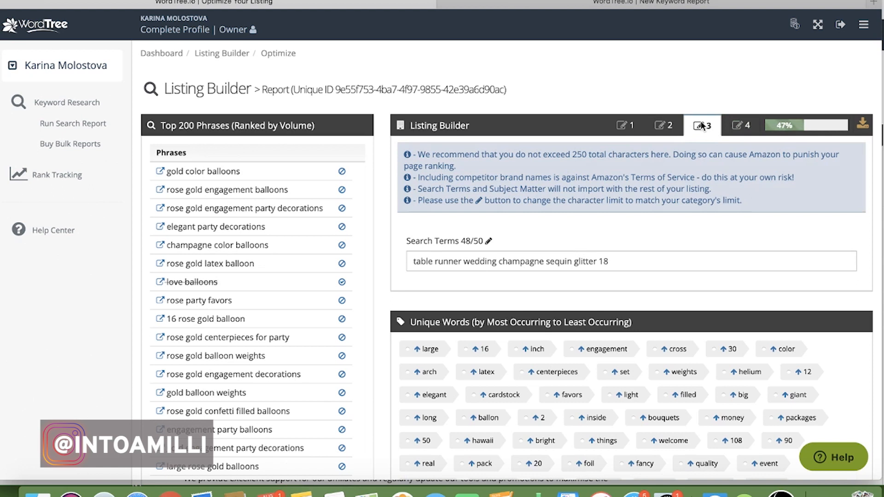
left_click(629, 258)
key("super+a")
key("super+x")
left_click(741, 125)
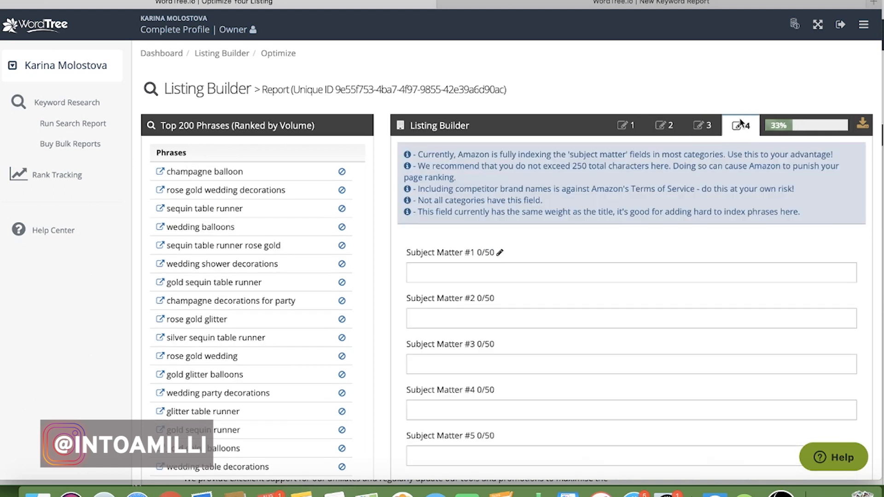
Return to the Search Terms field and fill it with the top-ranked phrase "champagne balloon"
left_click(702, 126)
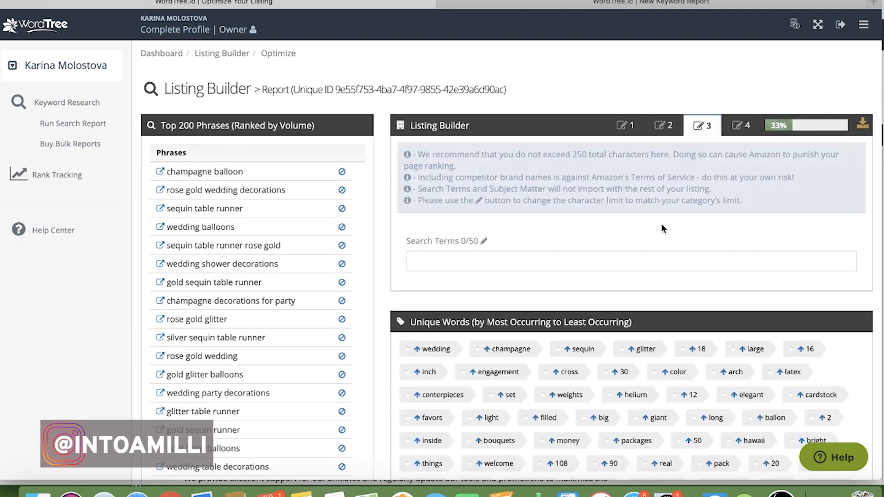
scroll(662, 226, "down", 3)
left_click(614, 165)
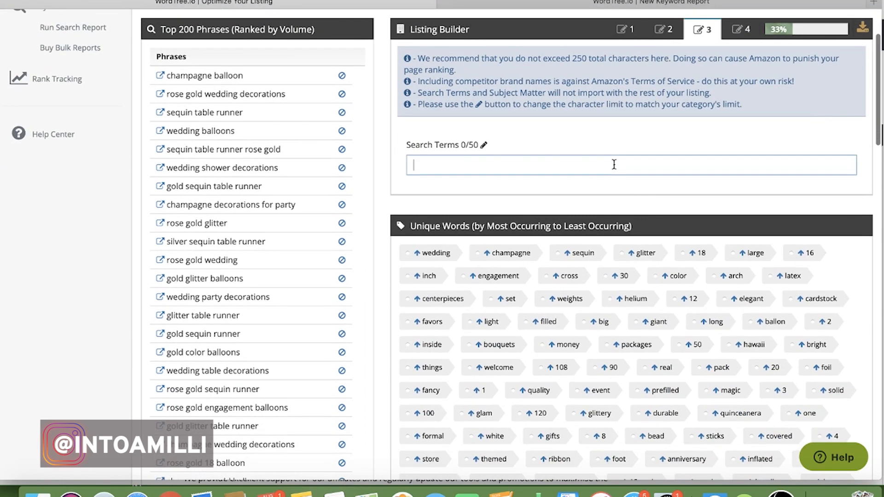
triple_click(242, 77)
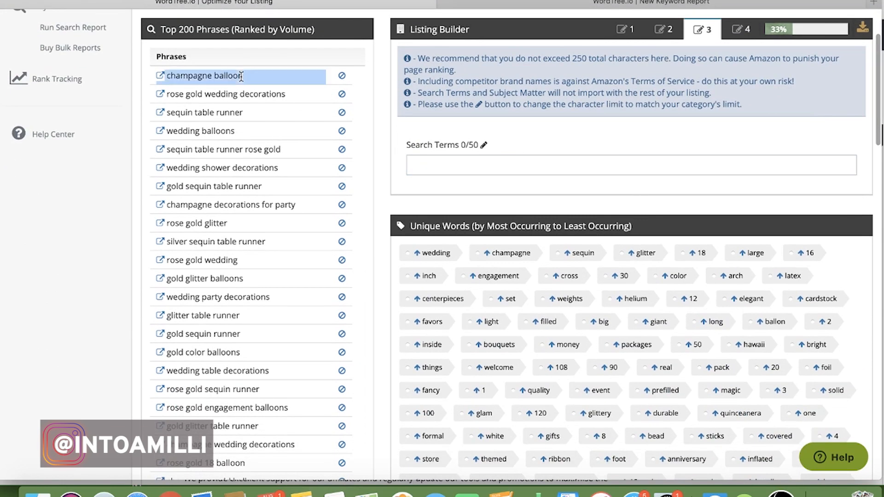
left_click(433, 170)
key("super+v")
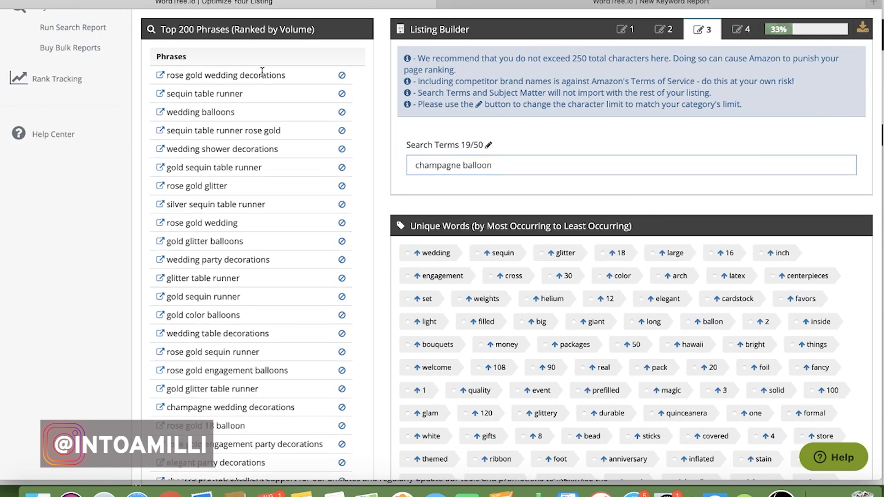
Append the top-ranked phrase "rose gold wedding decorations" to the Search Terms field after "champagne balloon"
triple_click(263, 74)
key("super+c")
left_click(530, 173)
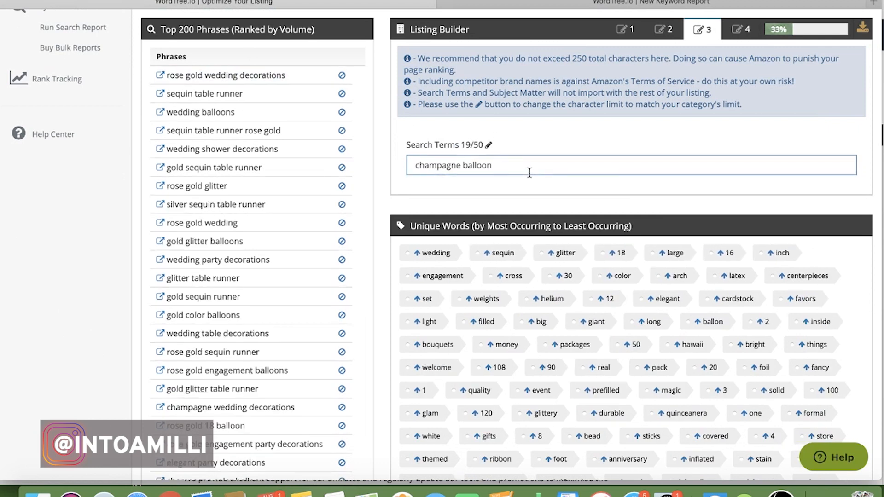
key("super+v")
triple_click(240, 72)
left_click(612, 165)
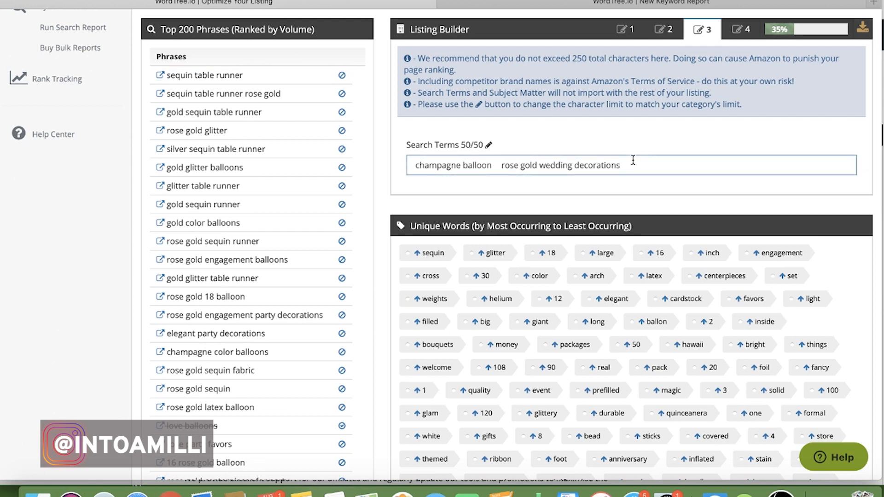
scroll(673, 152, "up", 1)
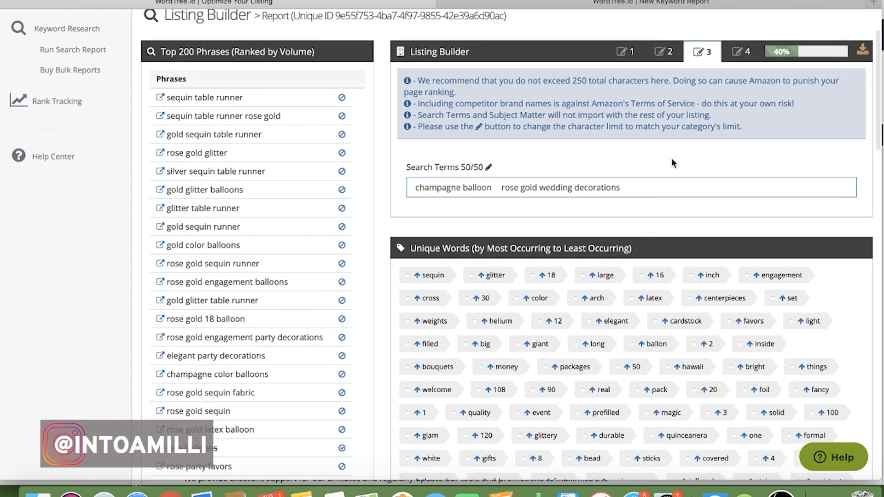
scroll(656, 296, "down", 2)
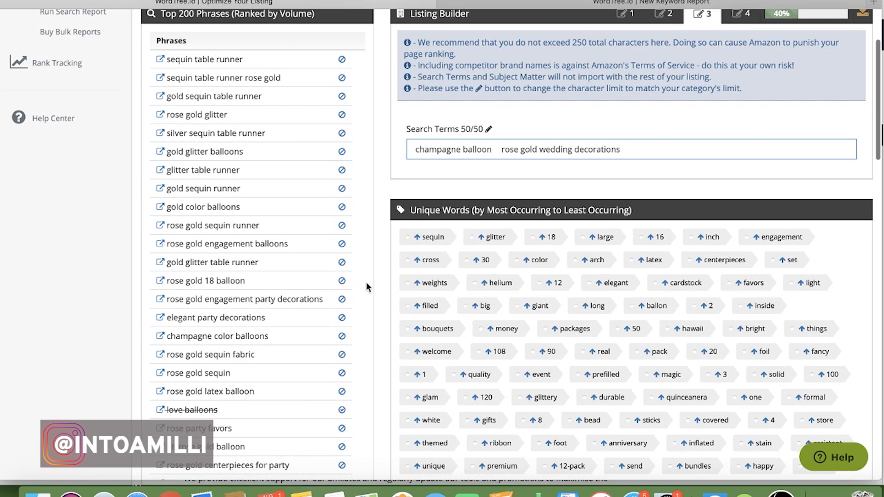
Add the most frequent unique words sequin, glitter, 18, large, 16, inch, engagement and cross to the listing
left_click(418, 239)
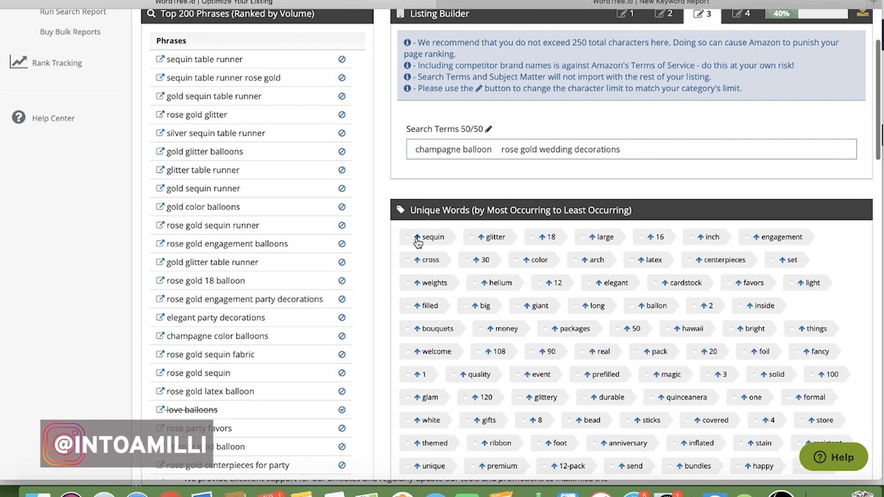
left_click(418, 240)
left_click(418, 239)
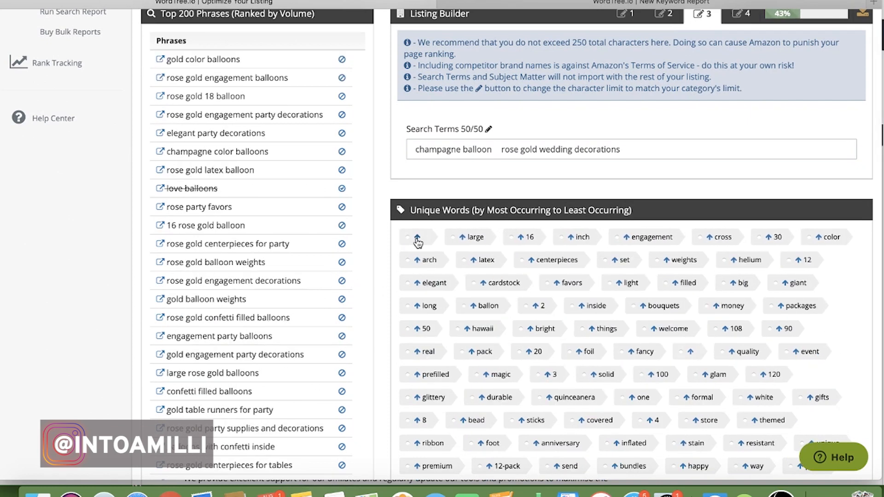
left_click(418, 240)
left_click(418, 239)
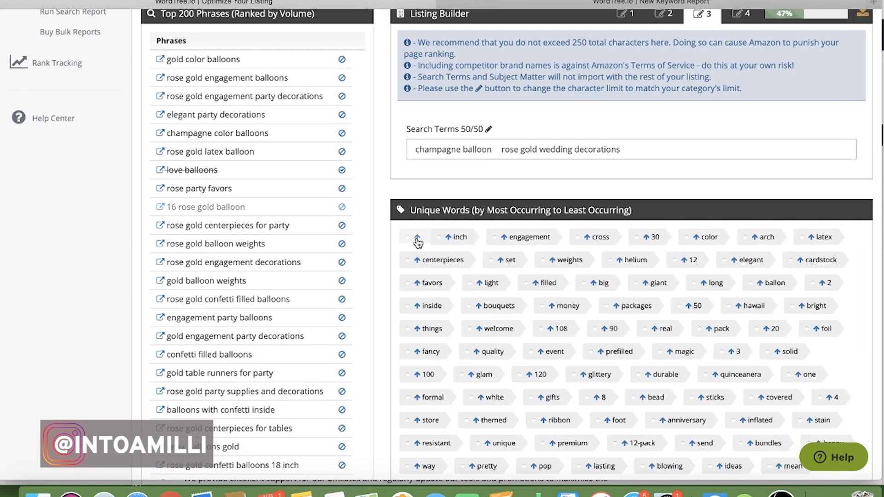
left_click(417, 240)
left_click(418, 239)
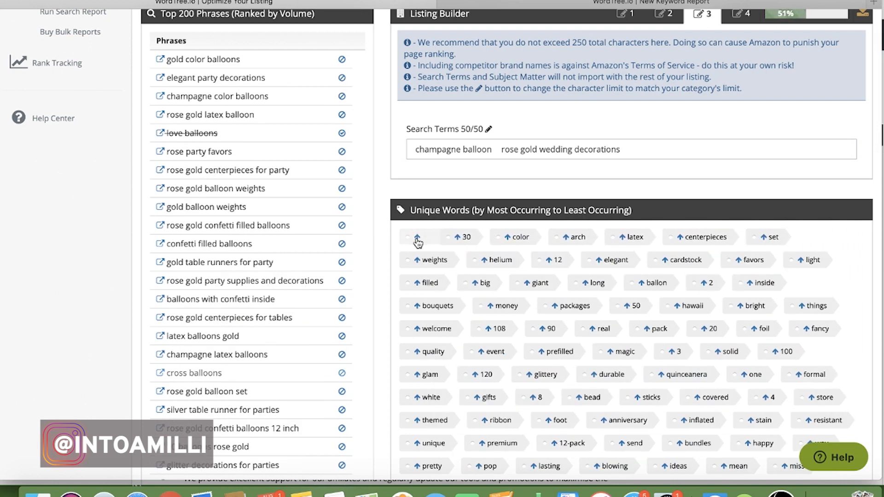
Add the unique words 30, color, arch, latex, centerpieces and set to the listing
left_click(417, 240)
left_click(418, 240)
left_click(418, 239)
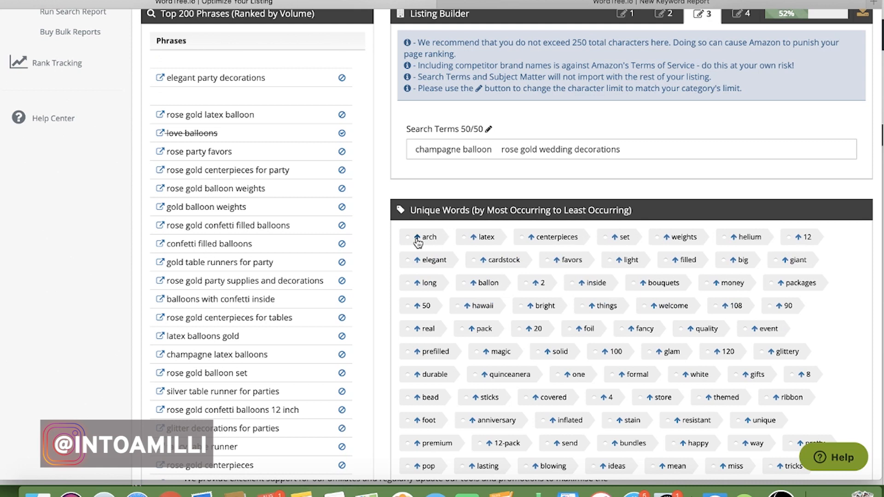
left_click(418, 240)
left_click(417, 240)
left_click(418, 240)
left_click(418, 239)
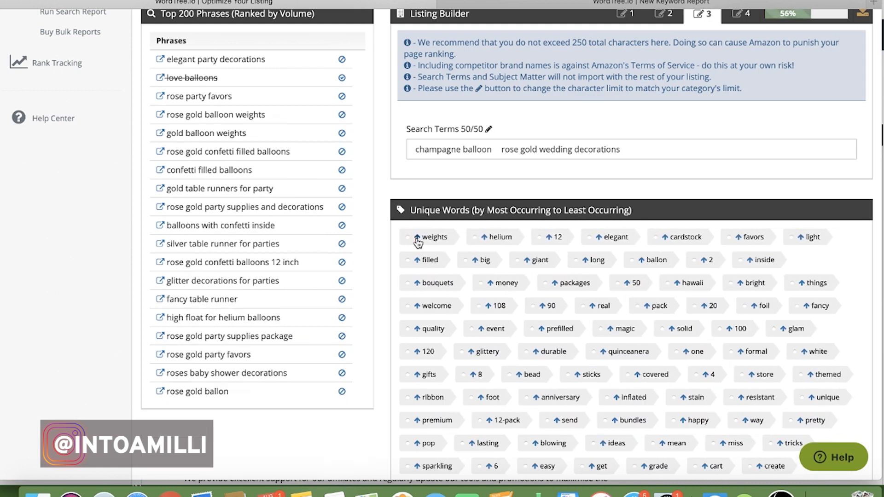
Add the unique words weights, helium, 12, elegant, cardstock, favors, light, filled, big and giant to the listing
left_click(418, 239)
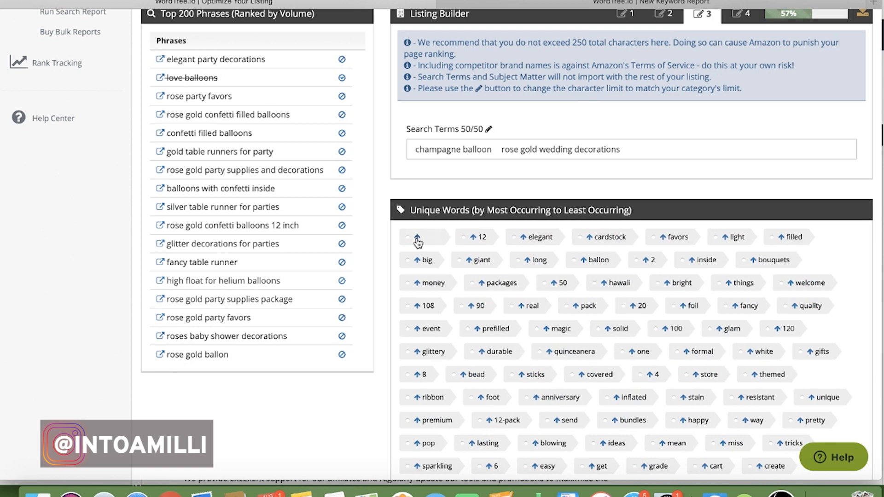
left_click(418, 240)
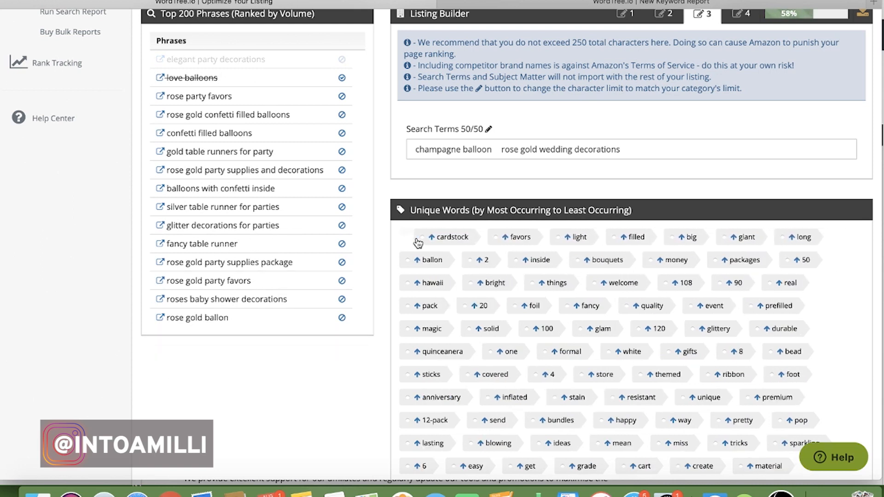
left_click(418, 239)
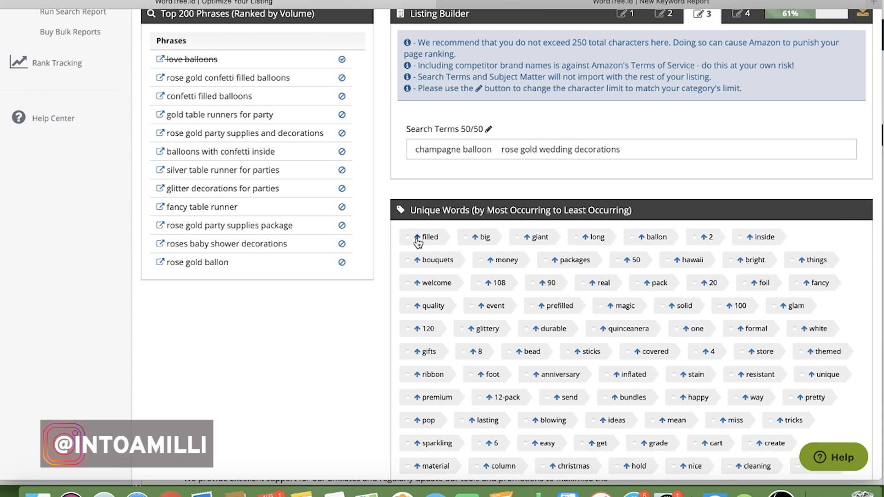
left_click(418, 240)
left_click(418, 240)
left_click(418, 239)
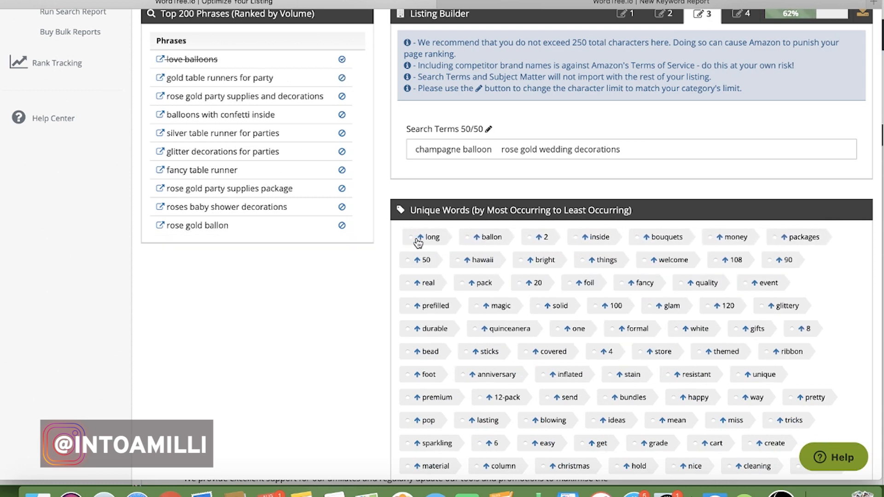
Add the unique words long, ballon, 2, inside, bouquets, money and packages to the listing
left_click(418, 239)
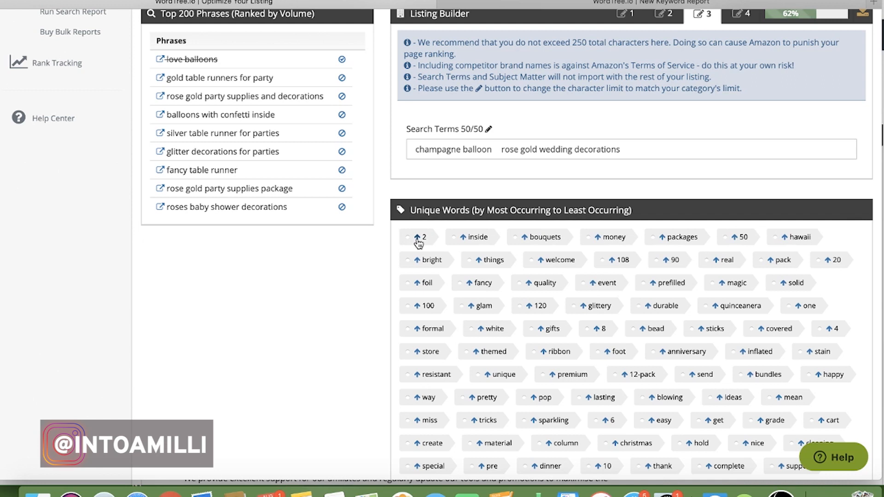
left_click(418, 239)
left_click(417, 239)
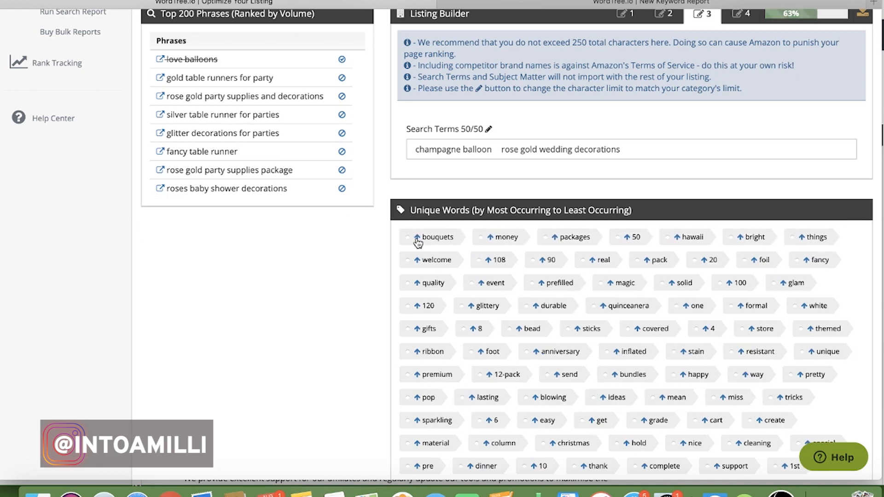
left_click(418, 239)
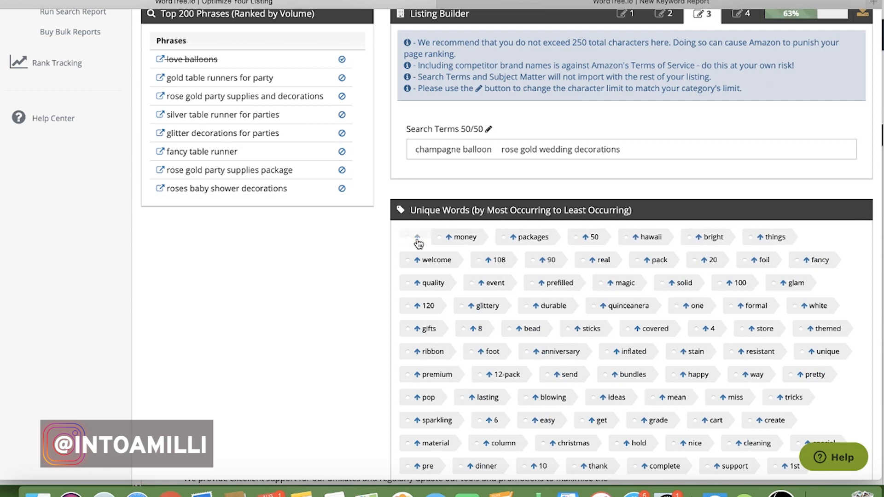
left_click(418, 240)
left_click(418, 240)
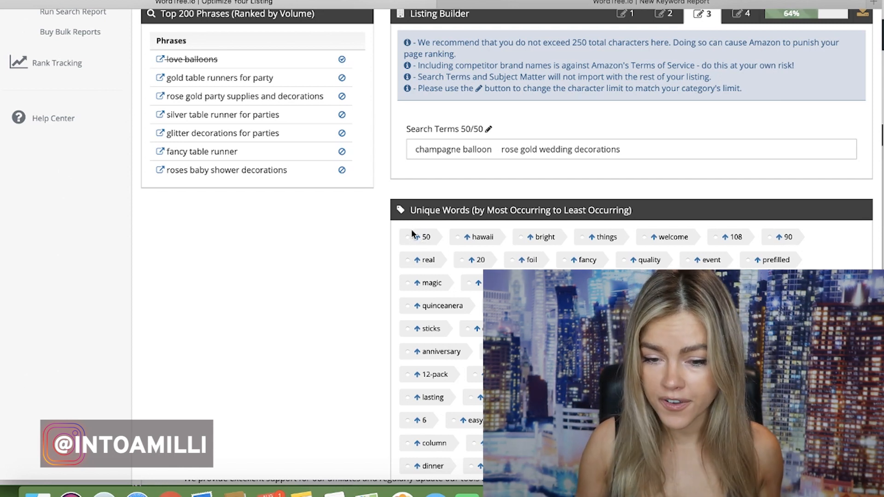
Skip 50, hawaii and bright, and add the unique words things, welcome, 108, 90 and solid to the listing
left_click(592, 238)
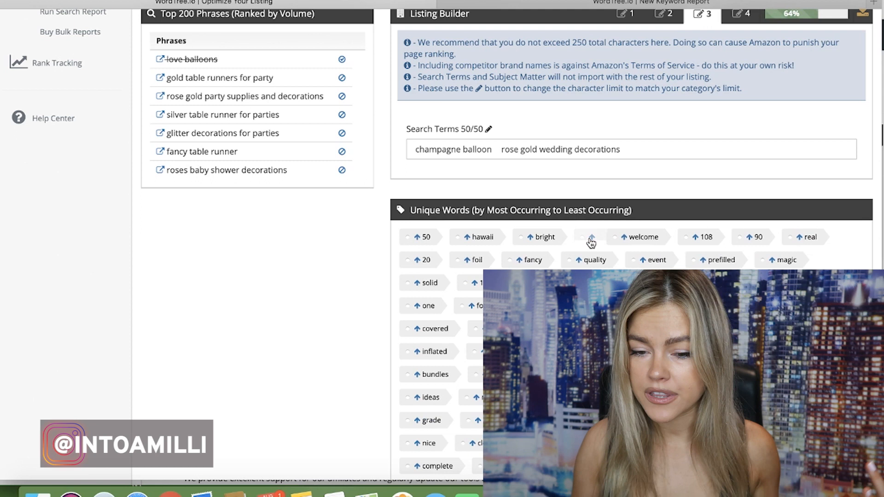
left_click(591, 239)
left_click(592, 238)
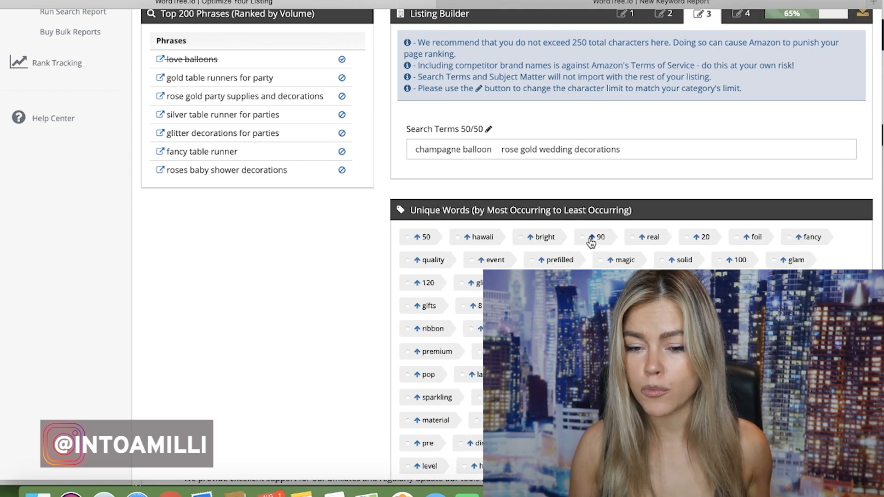
left_click(608, 259)
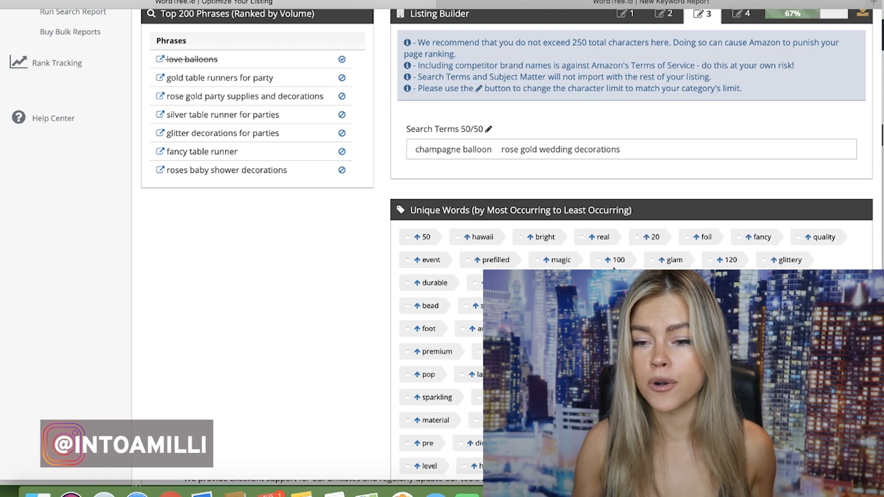
Examine the five filled Subject Matter fields, the remaining ranked phrases and the leftover unique words
scroll(613, 268, "up", 1)
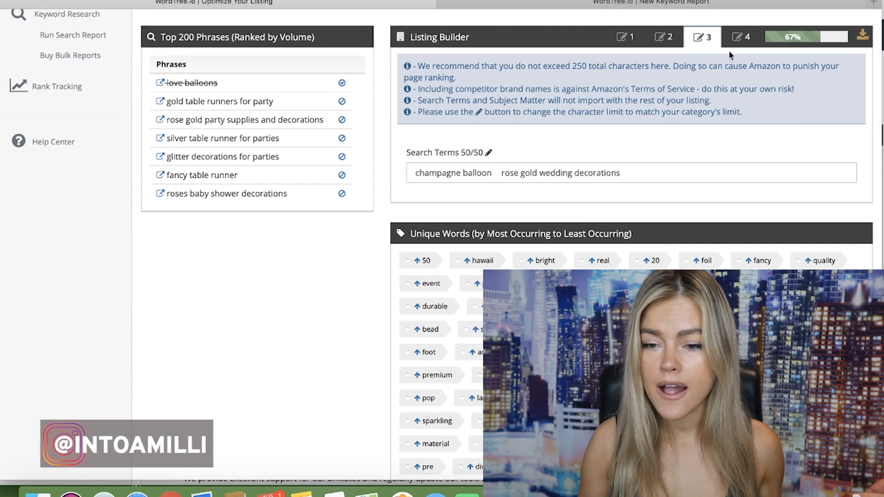
left_click(739, 42)
scroll(543, 251, "down", 3)
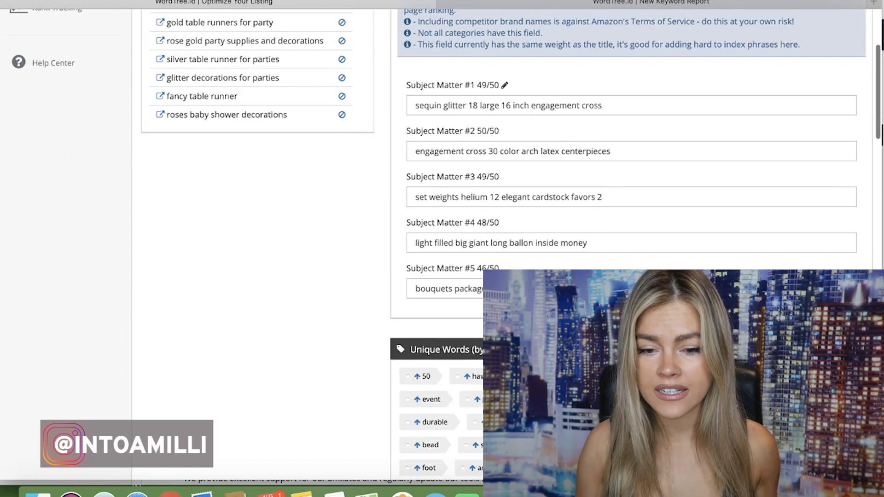
scroll(636, 252, "down", 5)
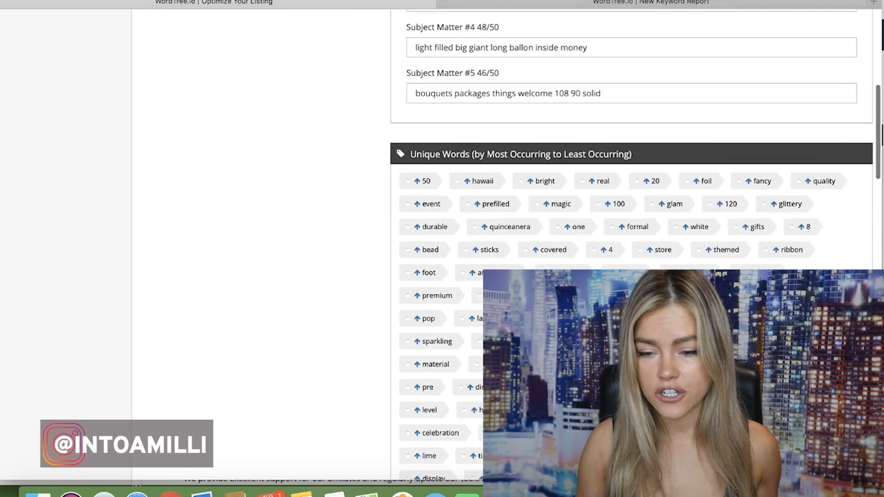
scroll(636, 252, "up", 10)
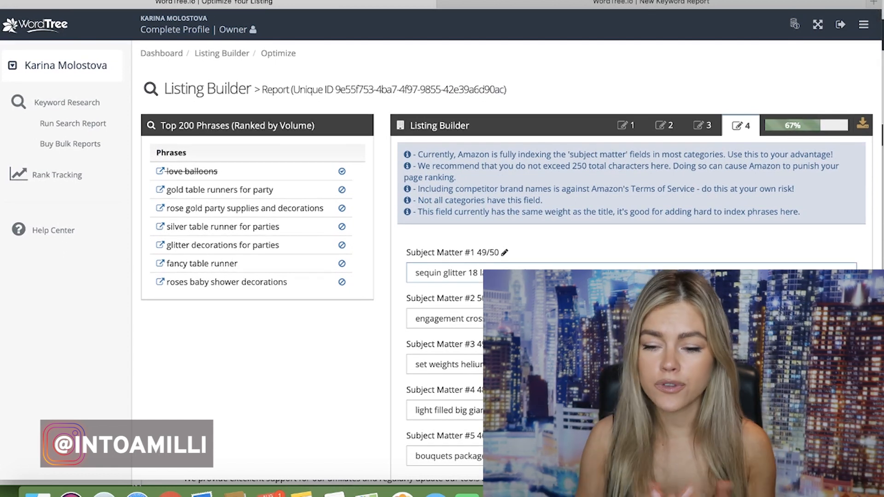
scroll(631, 184, "down", 7)
scroll(631, 230, "down", 9)
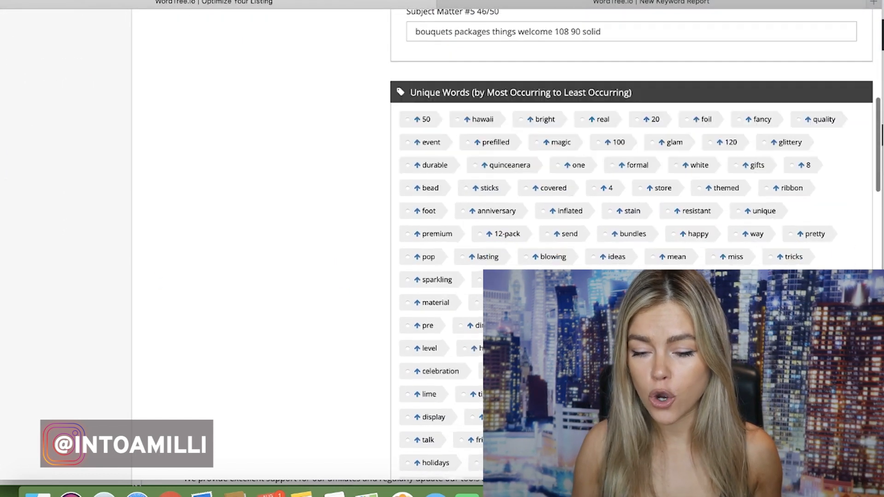
scroll(631, 231, "up", 15)
scroll(631, 230, "down", 1)
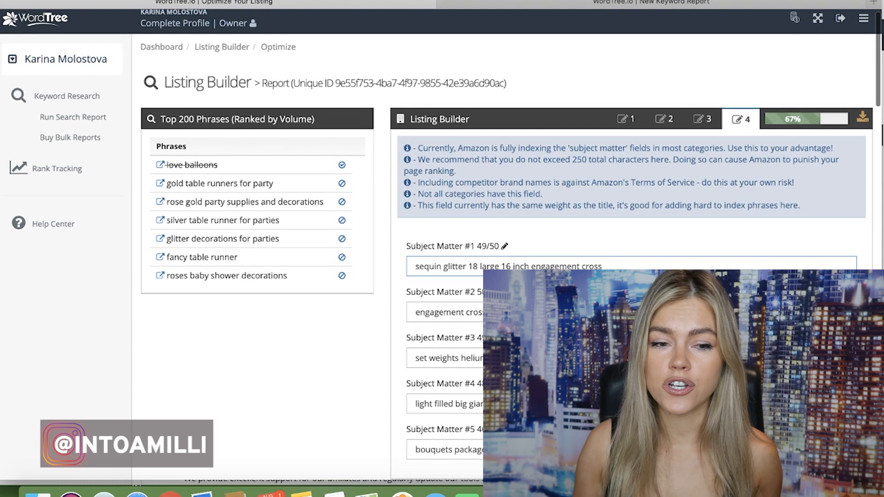
scroll(631, 230, "down", 1)
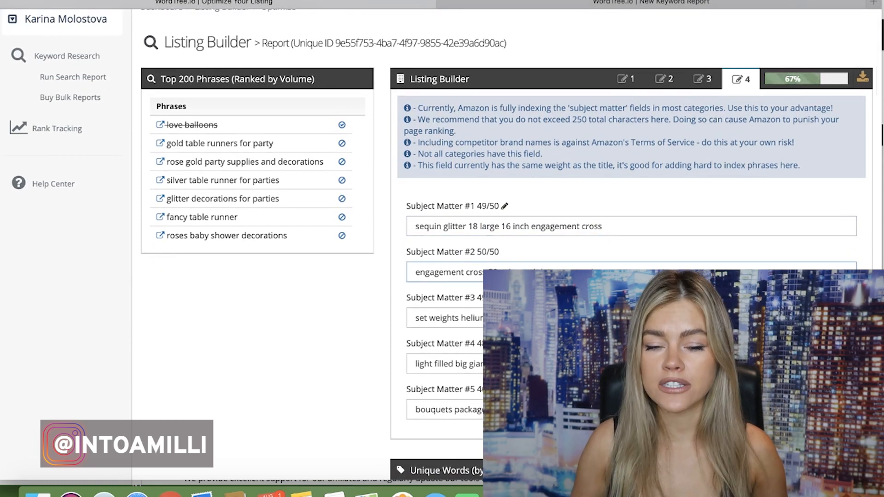